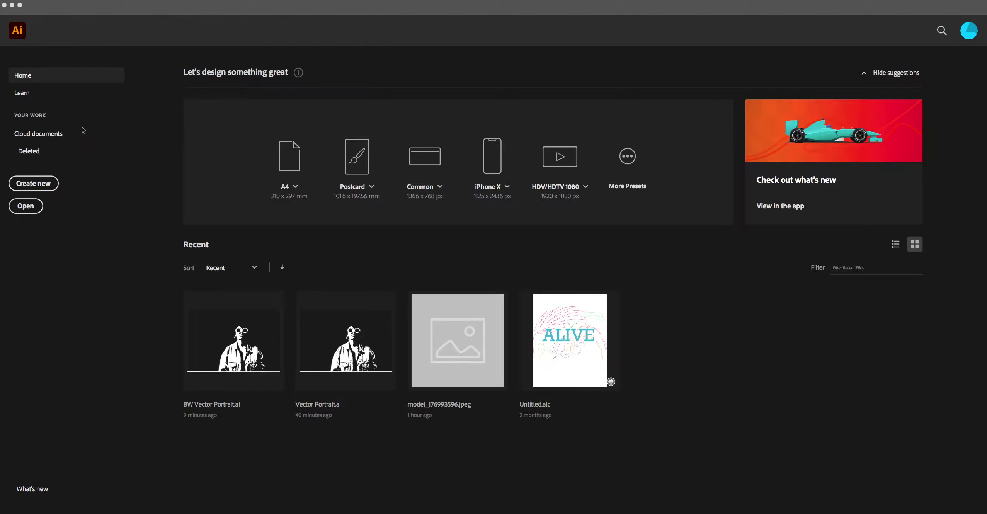
- Create a new A4 print document in landscape orientation, 297 x 210 mm, named "Portrait Live Trace"
{"action": "left_click", "coordinate": [33, 185]}
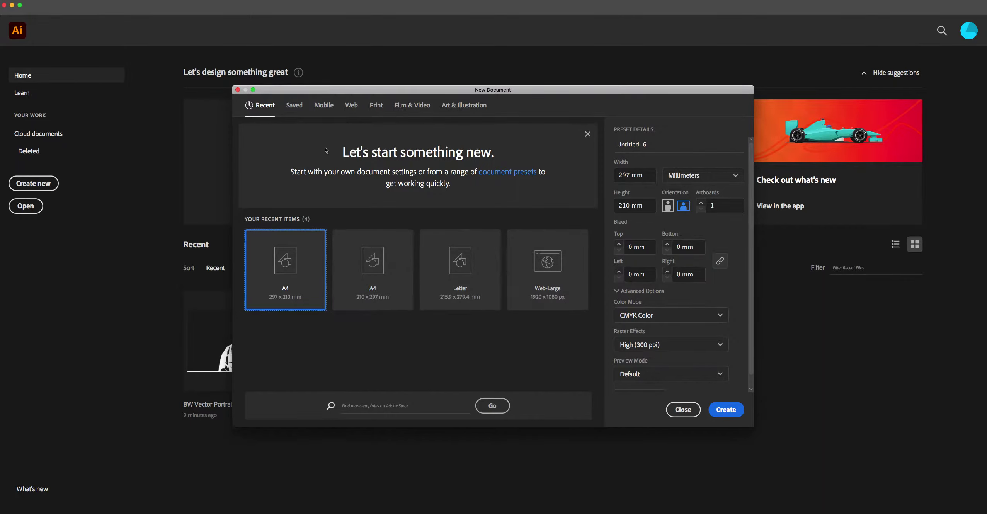
{"action": "left_click", "coordinate": [375, 108]}
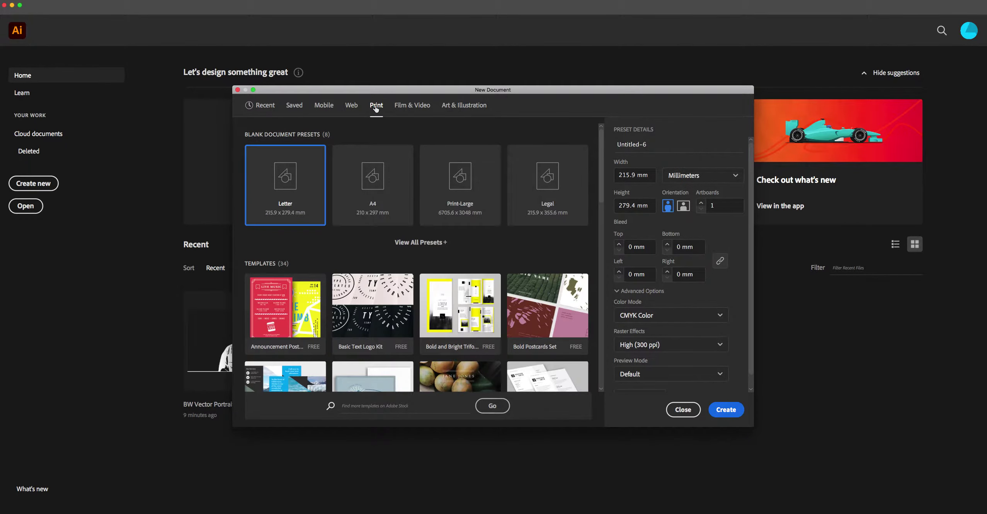
{"action": "left_click", "coordinate": [377, 178]}
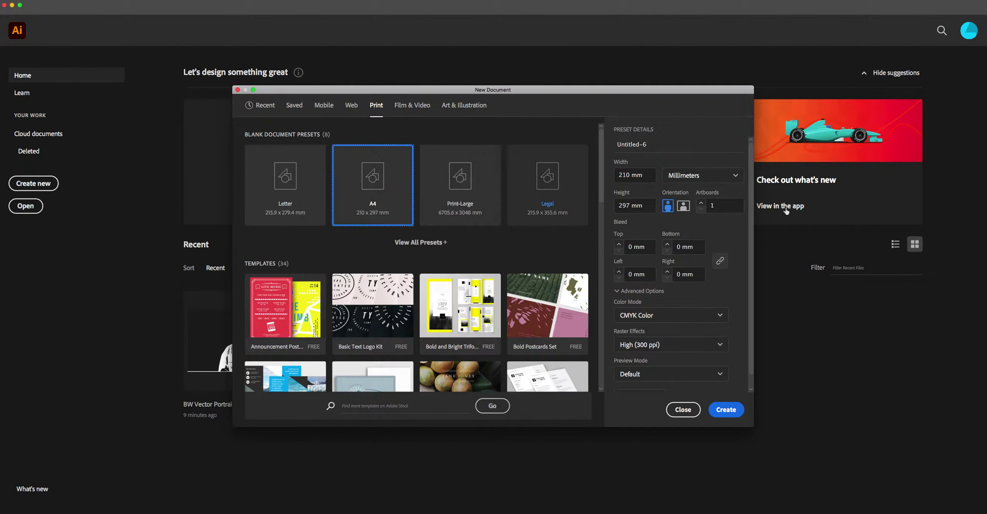
{"action": "left_click", "coordinate": [683, 206]}
{"action": "left_click_drag", "start_coordinate": [653, 147], "coordinate": [602, 147]}
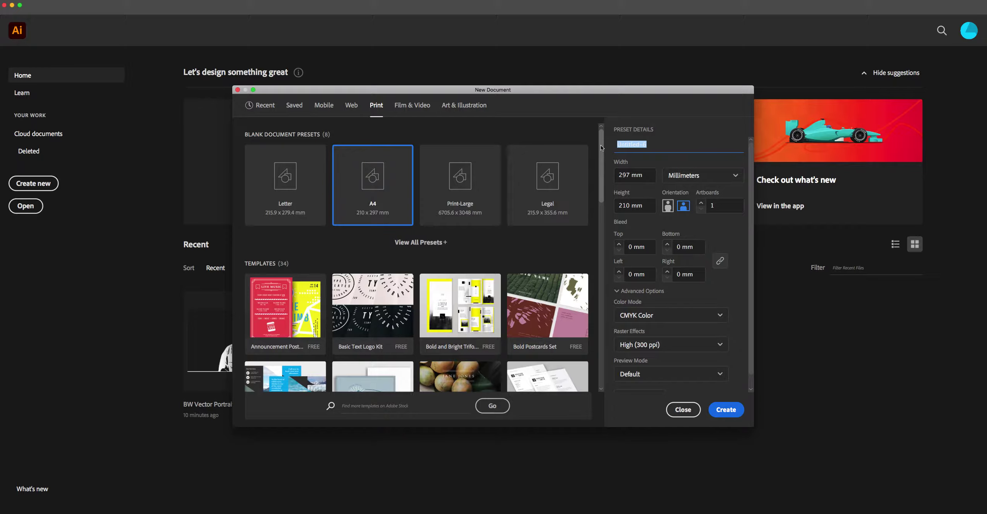
{"action": "type", "text": "Portrait Live Trace"}
{"action": "key", "text": "Return"}
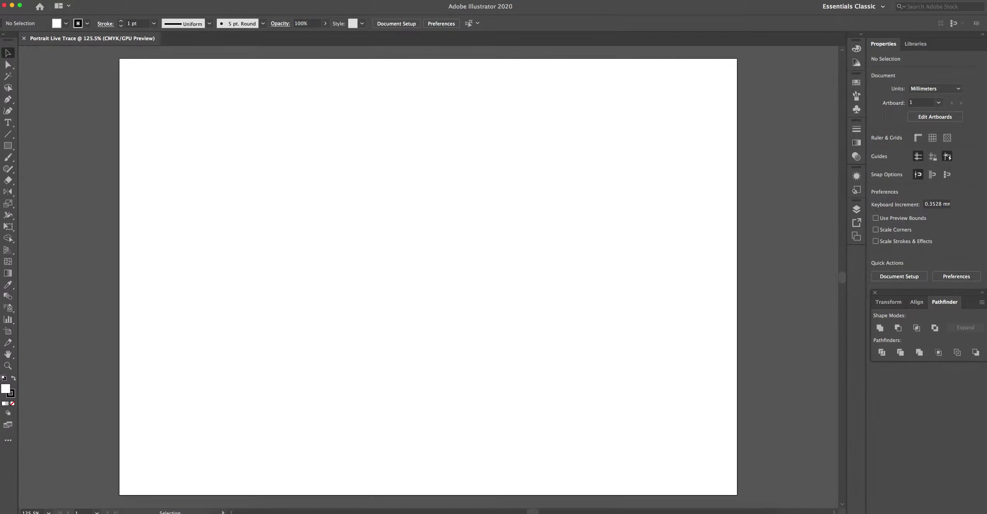
{"action": "left_click", "coordinate": [56, 1]}
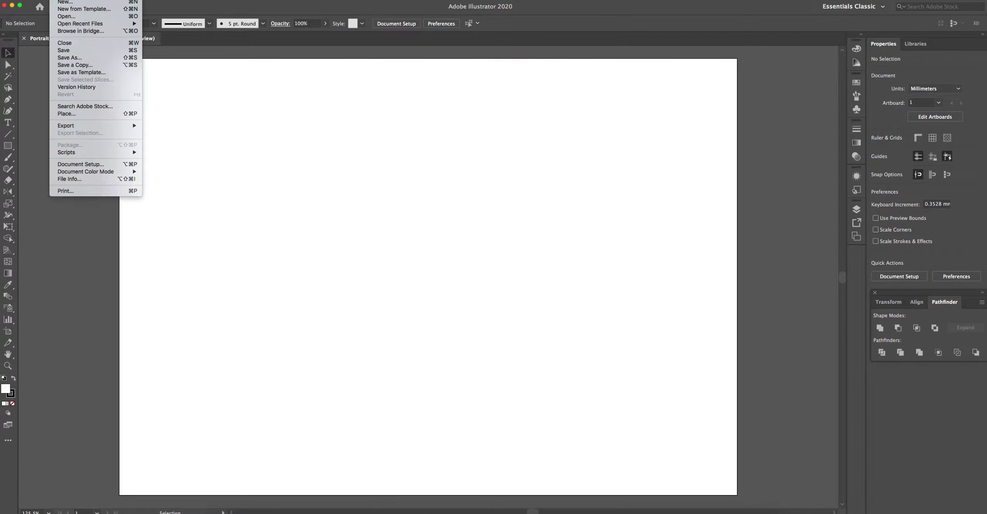
{"action": "left_click", "coordinate": [84, 114]}
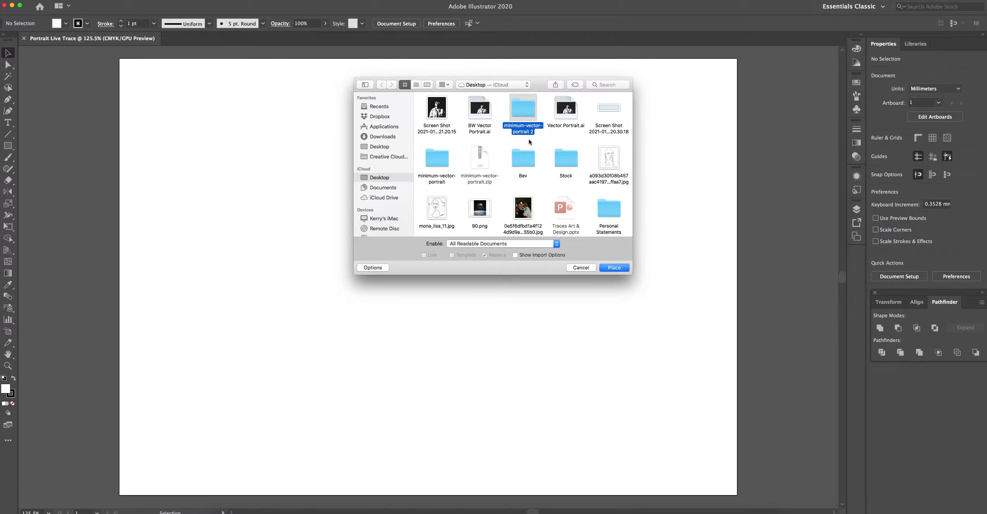
{"action": "double_click", "coordinate": [522, 110]}
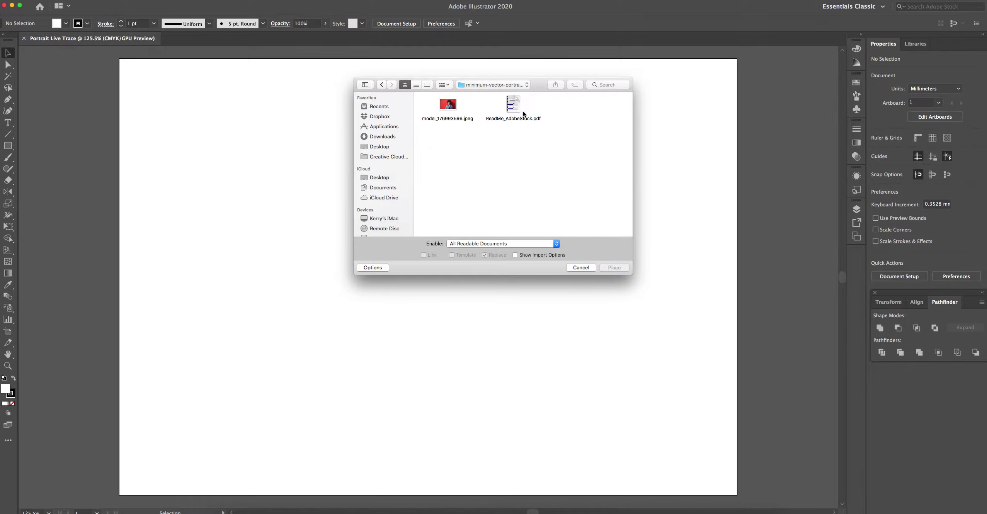
{"action": "left_click", "coordinate": [449, 105]}
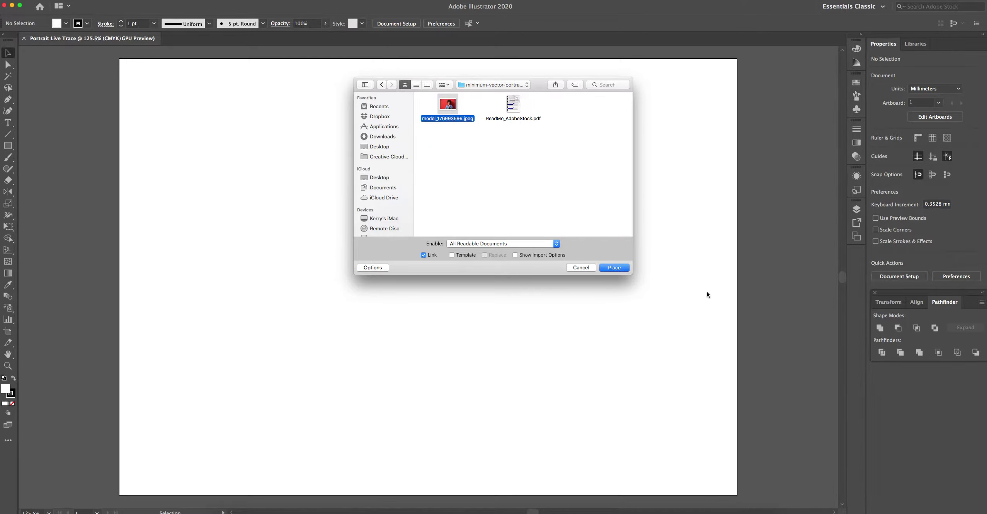
{"action": "left_click", "coordinate": [615, 268]}
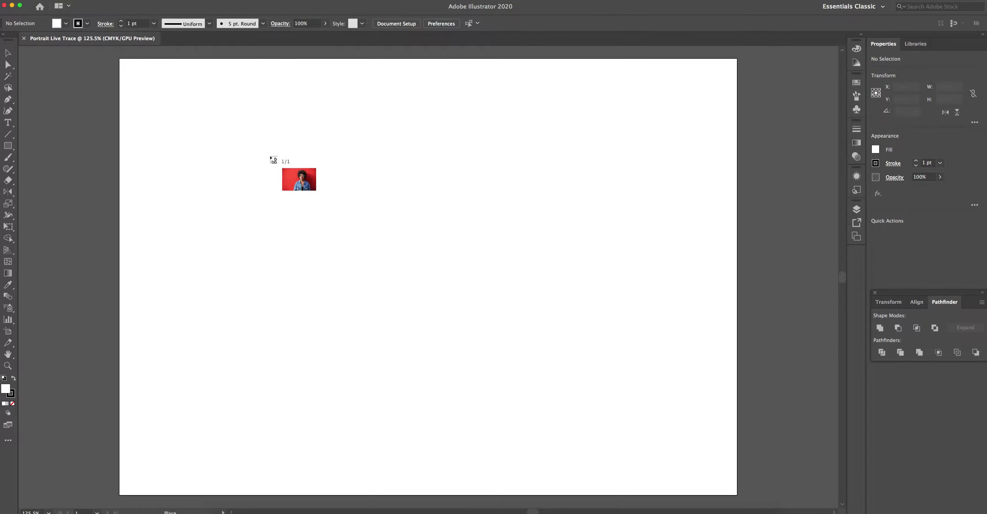
{"action": "left_click", "coordinate": [270, 156]}
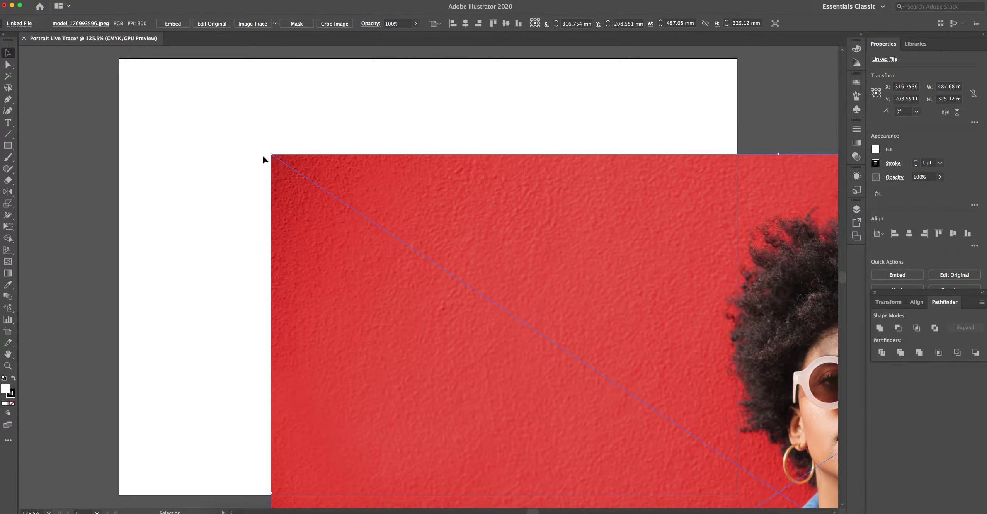
{"action": "key", "text": "super+z"}
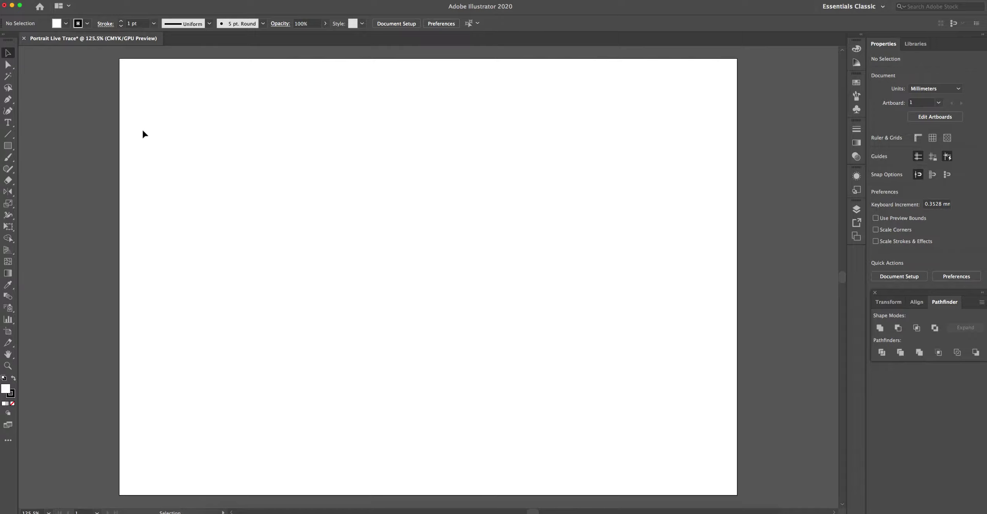
- Place model_176993596.jpeg as a linked image at full size, starting just inside the artboard's upper-left corner
{"action": "left_click", "coordinate": [62, 1]}
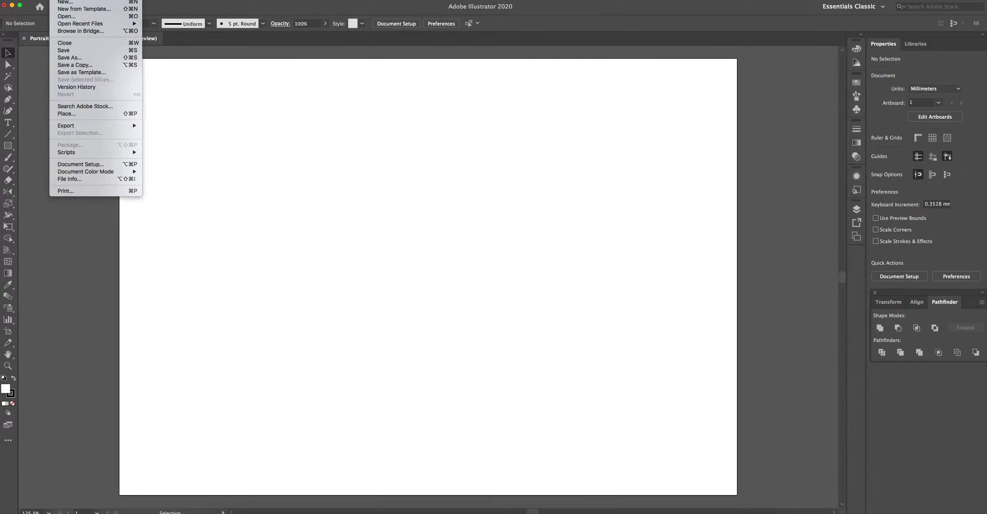
{"action": "left_click", "coordinate": [70, 113]}
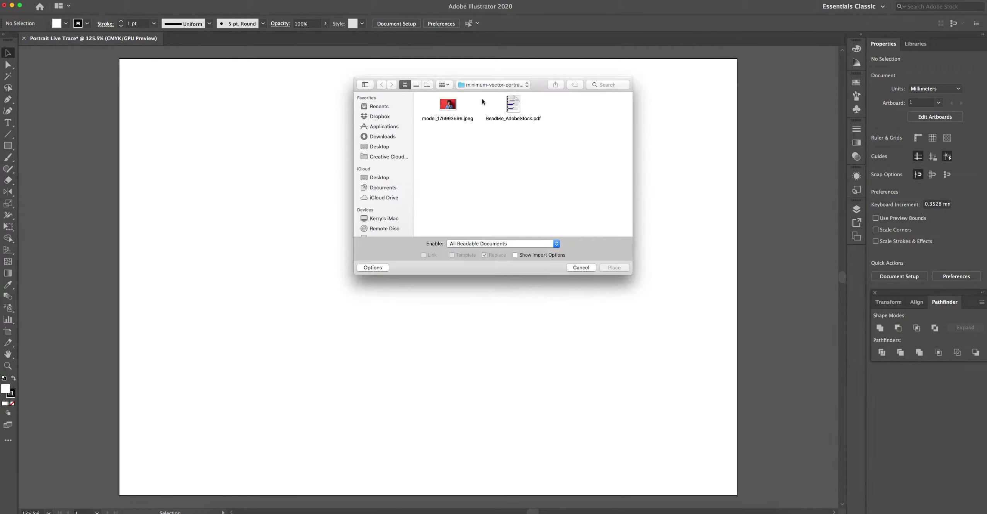
{"action": "left_click", "coordinate": [444, 110]}
{"action": "left_click", "coordinate": [619, 272]}
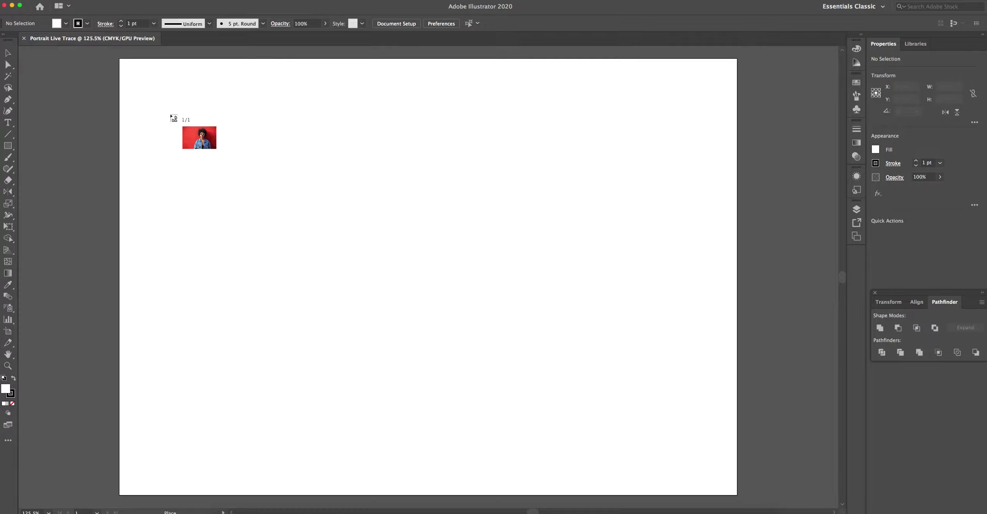
{"action": "key", "text": "super+minus"}
{"action": "key", "text": "super+minus"}
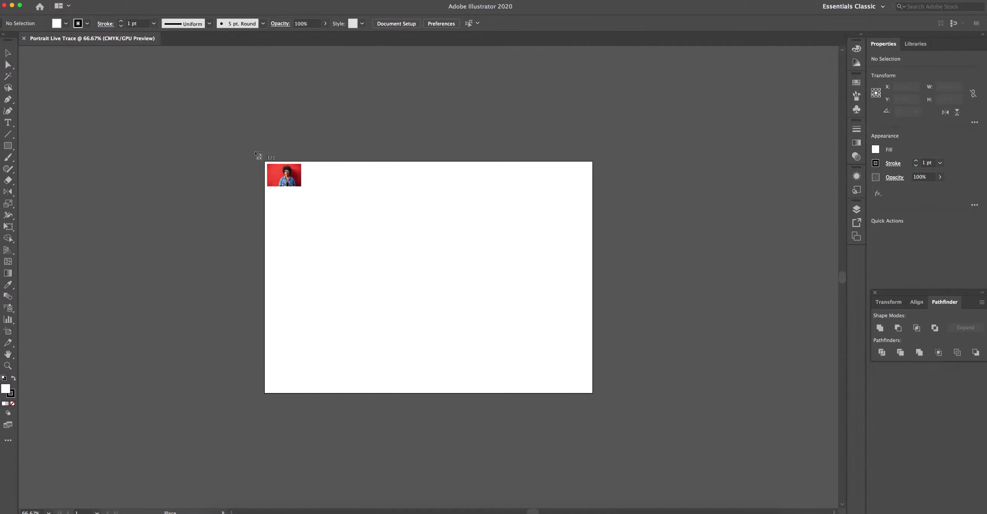
{"action": "left_click", "coordinate": [270, 168]}
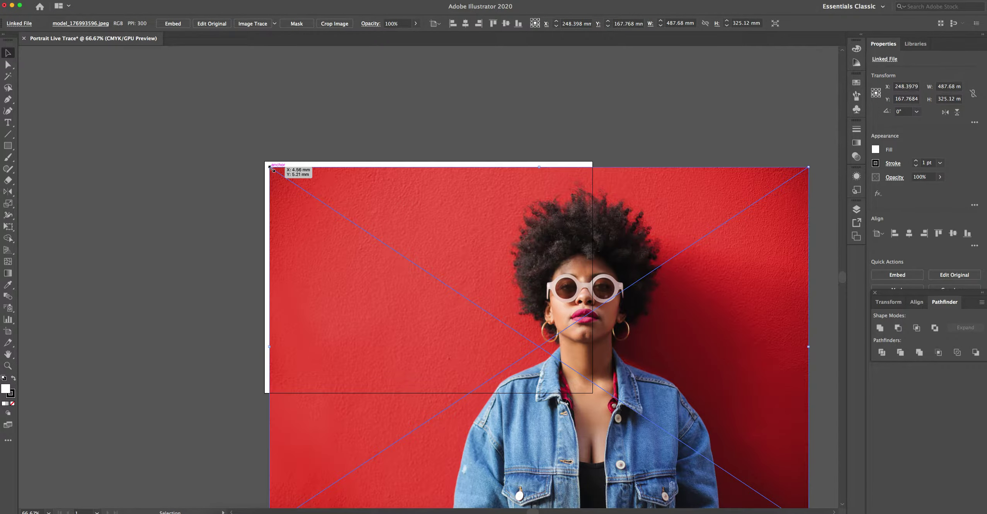
- Scale the placed portrait proportionally down to about 291 x 194 mm so it fits the artboard width
{"action": "scroll", "coordinate": [397, 149], "scroll_direction": "down", "scroll_amount": 2}
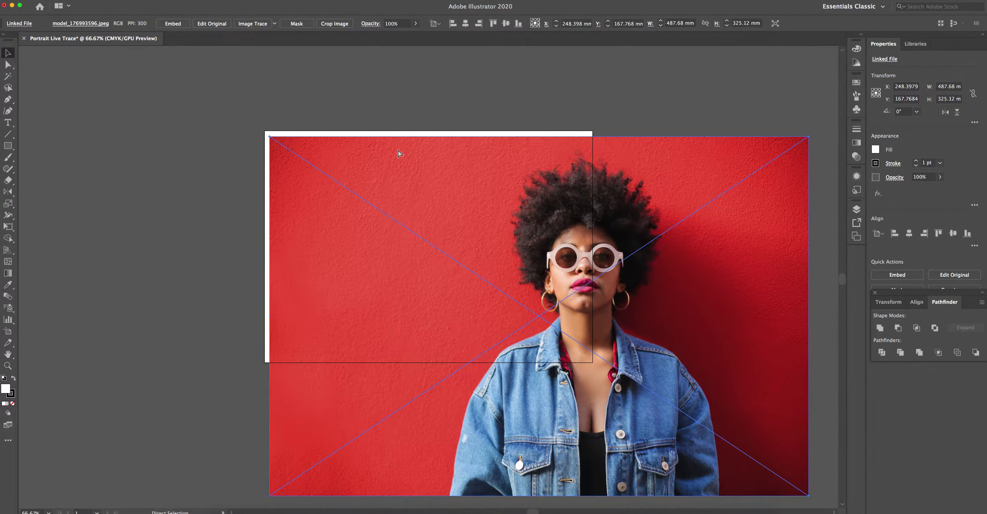
{"action": "key", "text": "super+minus"}
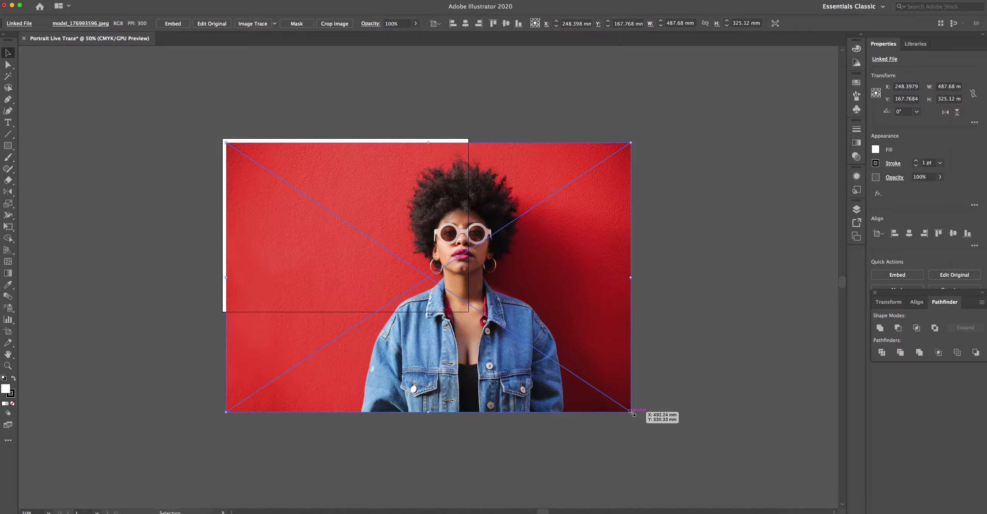
{"action": "left_click_drag", "start_coordinate": [630, 412], "coordinate": [486, 305]}
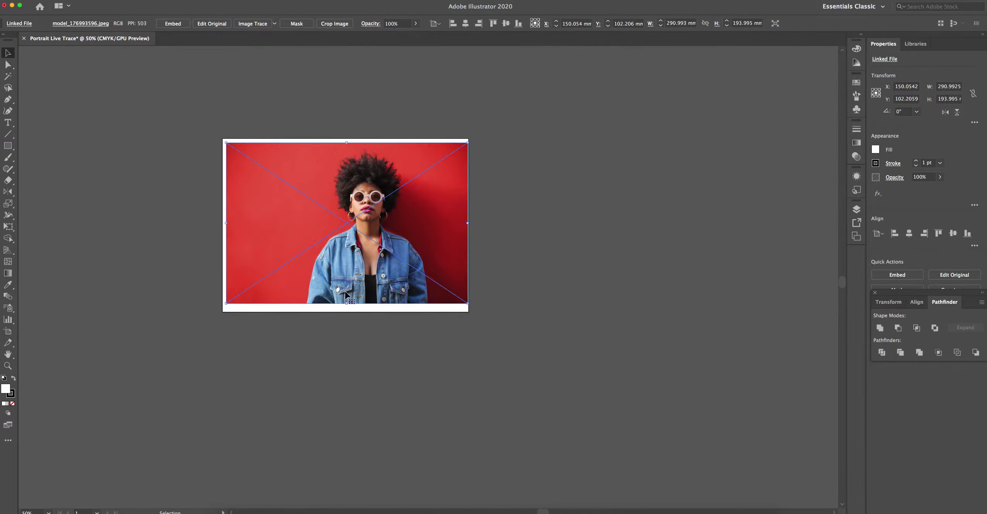
{"action": "left_click_drag", "start_coordinate": [347, 304], "coordinate": [347, 240]}
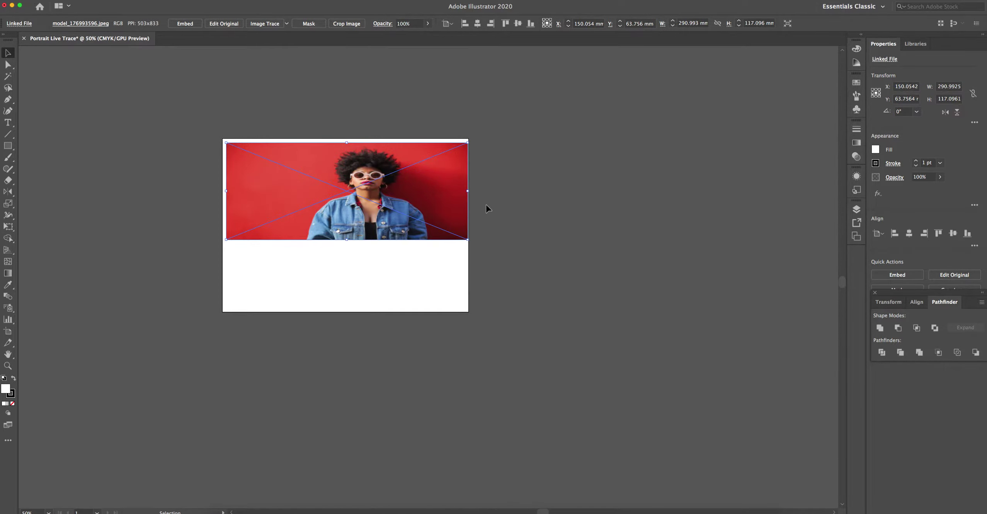
{"action": "key", "text": "super+z"}
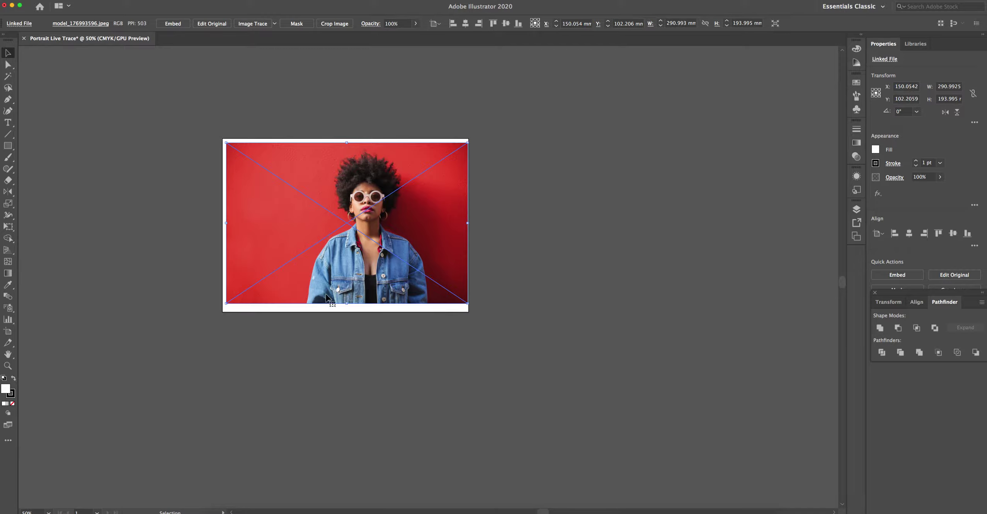
- Enlarge the portrait to about 318 x 210 mm to fill the artboard height and align it with the artboard's left edge
{"action": "left_click_drag", "start_coordinate": [314, 272], "coordinate": [311, 267]}
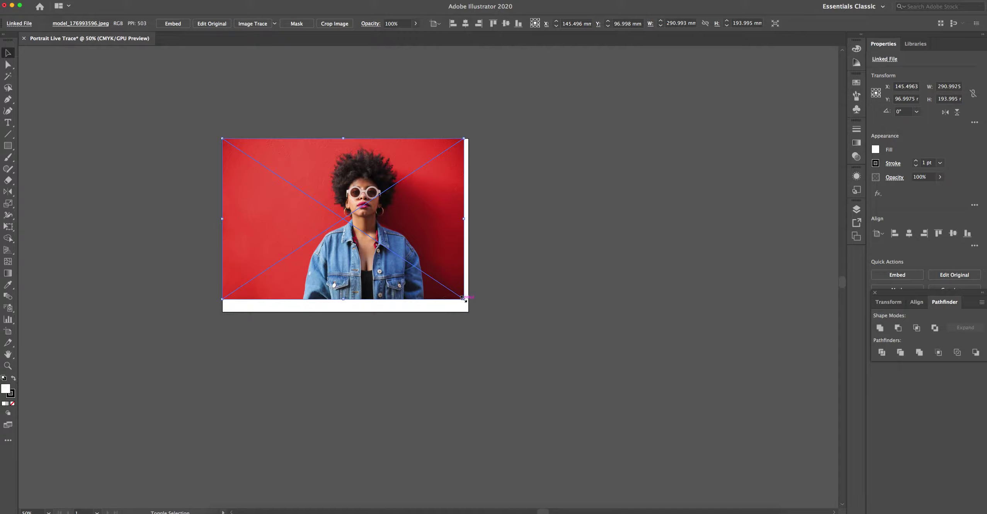
{"action": "left_click_drag", "start_coordinate": [464, 298], "coordinate": [476, 311]}
{"action": "left_click_drag", "start_coordinate": [222, 308], "coordinate": [213, 312]}
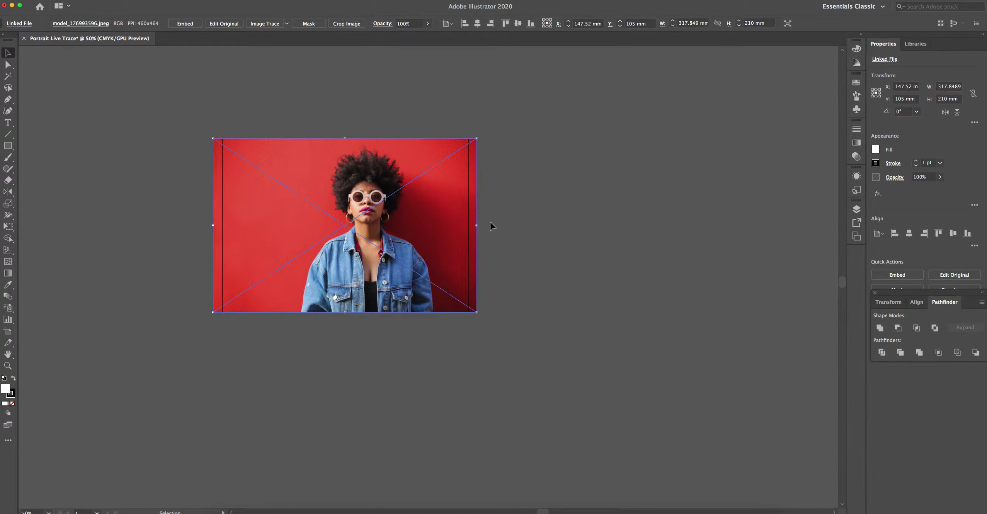
{"action": "mouse_move", "coordinate": [346, 271]}
{"action": "left_mouse_down"}
{"action": "mouse_move", "coordinate": [383, 272]}
{"action": "mouse_move", "coordinate": [355, 270]}
{"action": "left_mouse_up"}
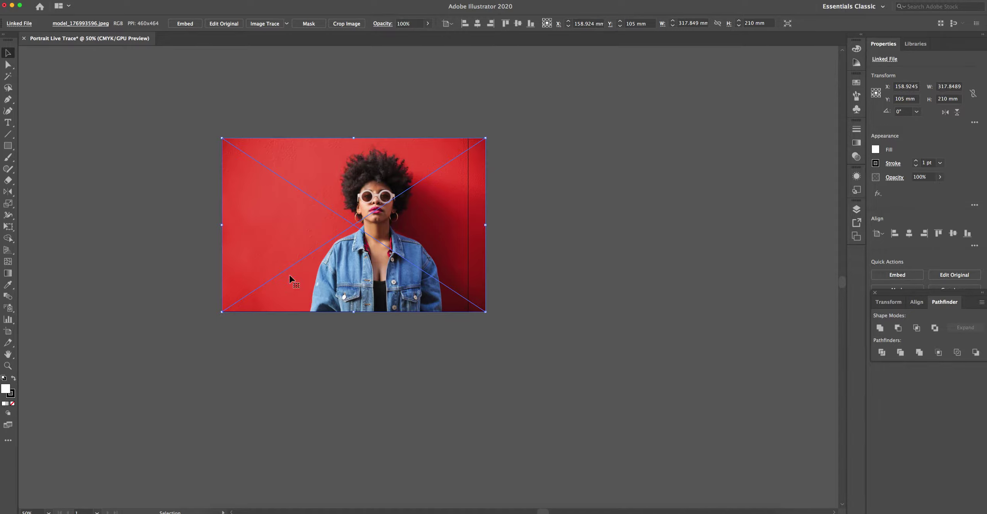
{"action": "left_click", "coordinate": [504, 353]}
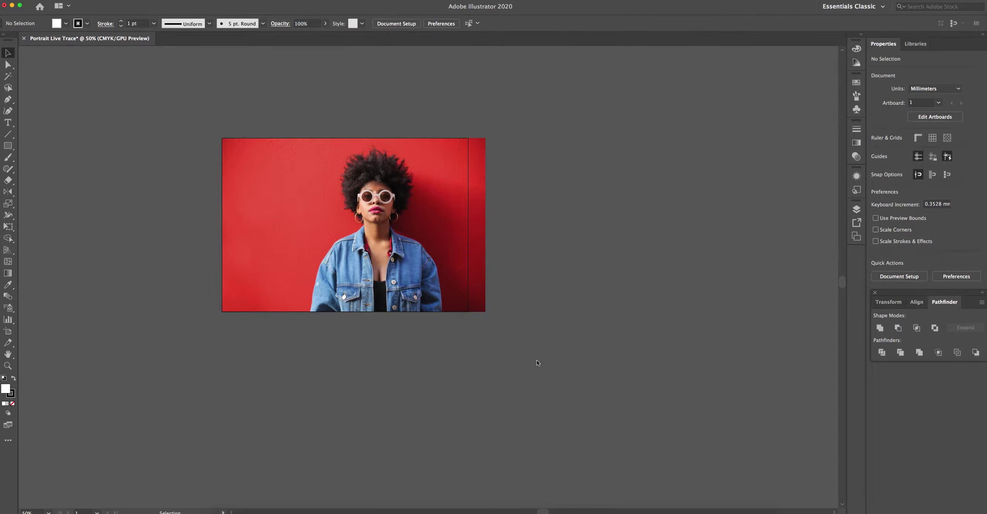
- Examine the placed portrait at different magnifications, from the whole artboard to a close view of the face
{"action": "key", "text": "a"}
{"action": "key", "text": "super+minus"}
{"action": "key", "text": "super+minus"}
{"action": "key", "text": "super+minus"}
{"action": "key", "text": "super+minus"}
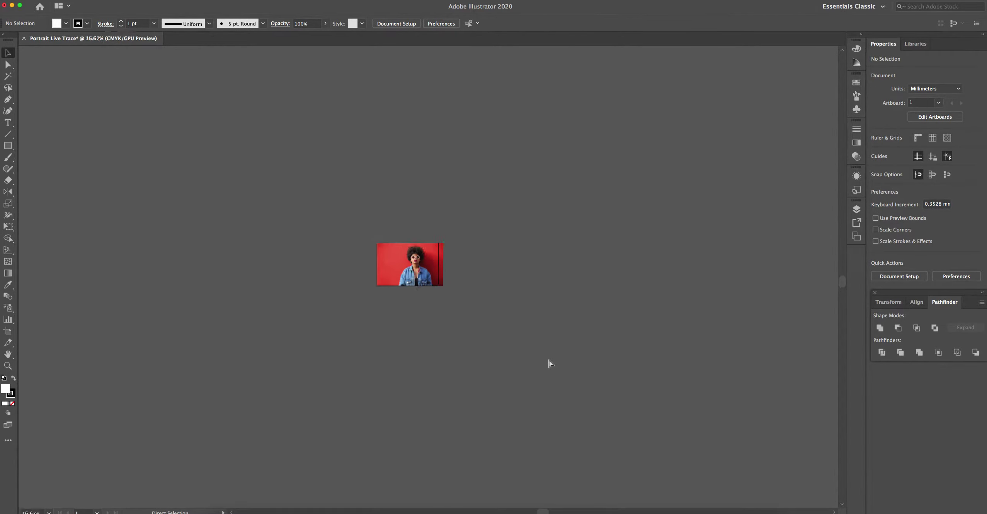
{"action": "key", "text": "super+plus"}
{"action": "key", "text": "super+plus"}
{"action": "key", "text": "super+plus"}
{"action": "key", "text": "super+plus"}
{"action": "key", "text": "super+plus"}
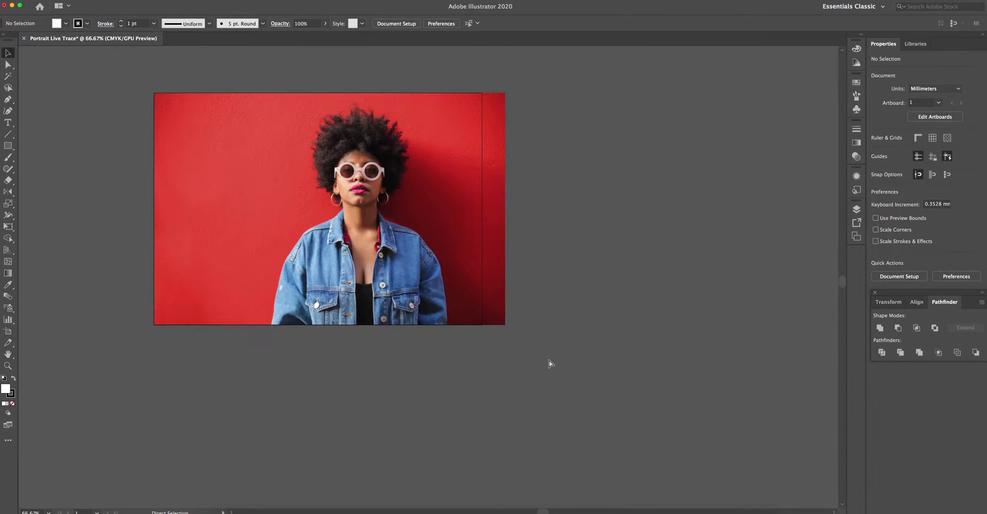
{"action": "key", "text": "super+plus"}
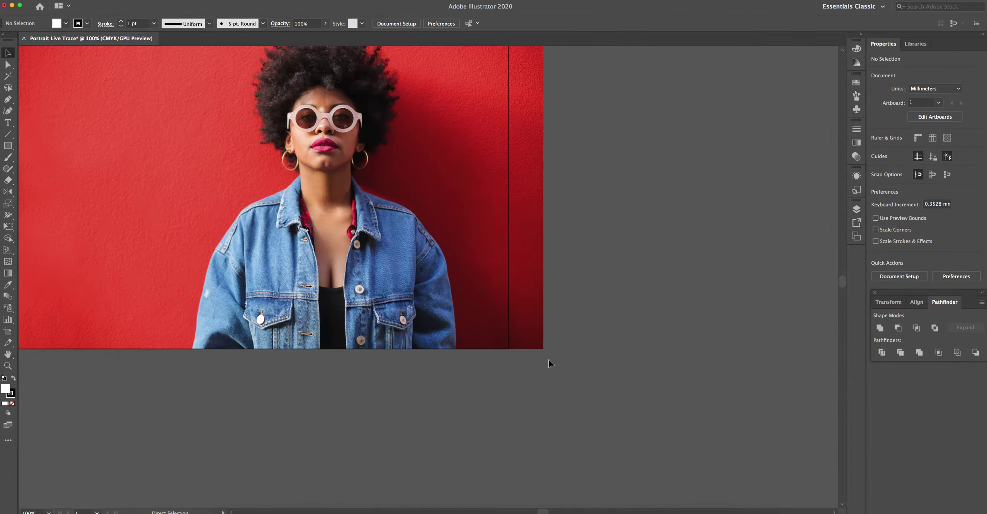
{"action": "key", "text": "super+plus"}
{"action": "scroll", "coordinate": [551, 364], "scroll_direction": "up", "scroll_amount": 5}
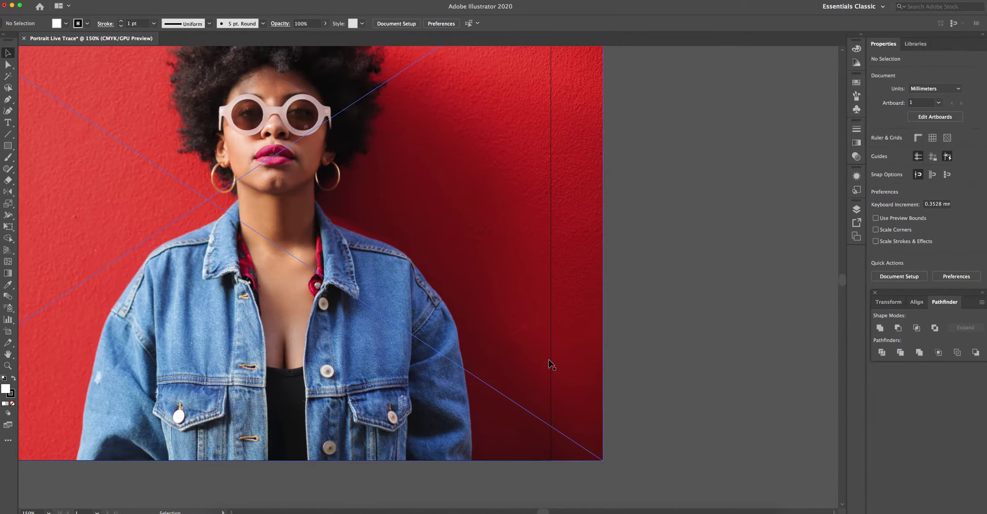
{"action": "scroll", "coordinate": [550, 365], "scroll_direction": "up", "scroll_amount": 3}
{"action": "scroll", "coordinate": [548, 364], "scroll_direction": "left", "scroll_amount": 3}
{"action": "scroll", "coordinate": [548, 364], "scroll_direction": "up", "scroll_amount": 5}
{"action": "scroll", "coordinate": [547, 364], "scroll_direction": "left", "scroll_amount": 5}
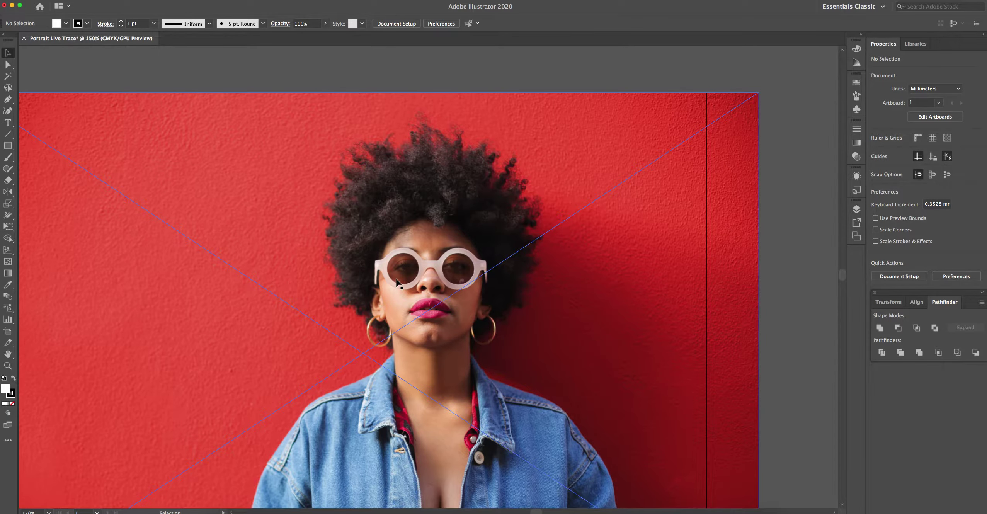
{"action": "key", "text": "super+minus"}
{"action": "key", "text": "super+minus"}
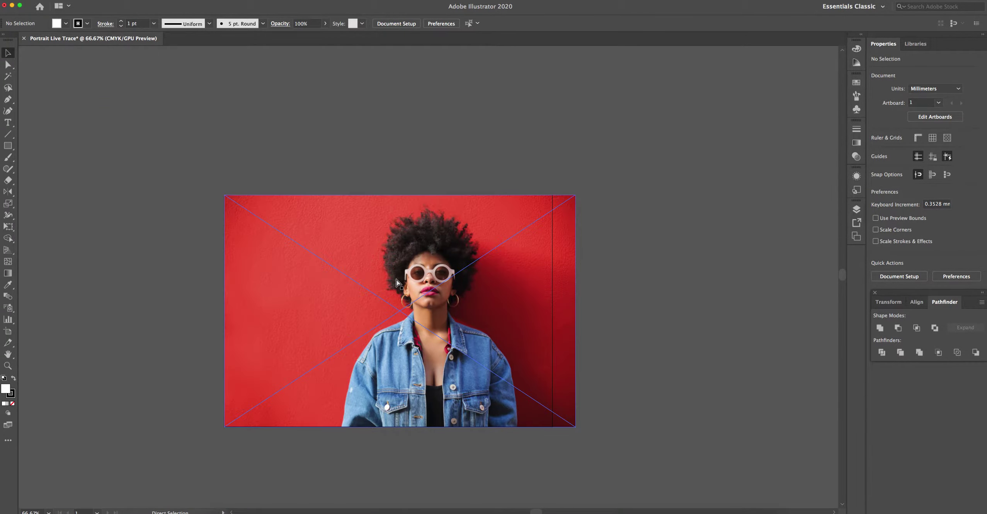
{"action": "key", "text": "super+minus"}
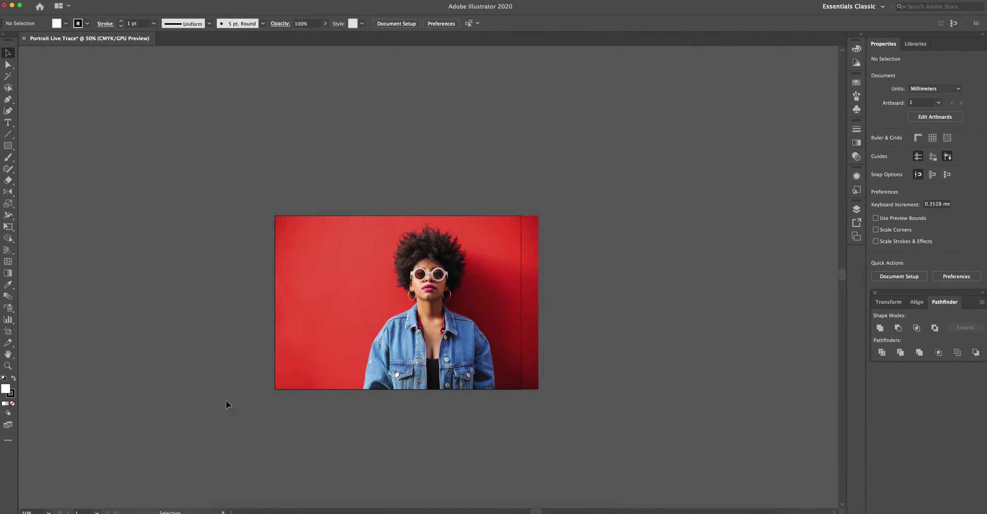
{"action": "scroll", "coordinate": [550, 151], "scroll_direction": "down", "scroll_amount": 3}
{"action": "scroll", "coordinate": [551, 151], "scroll_direction": "right", "scroll_amount": 2}
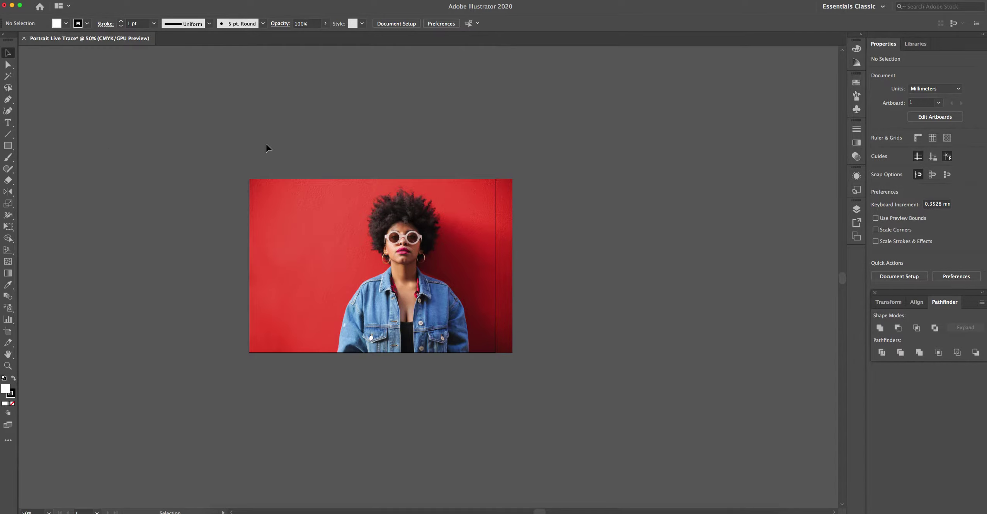
{"action": "left_click", "coordinate": [355, 228]}
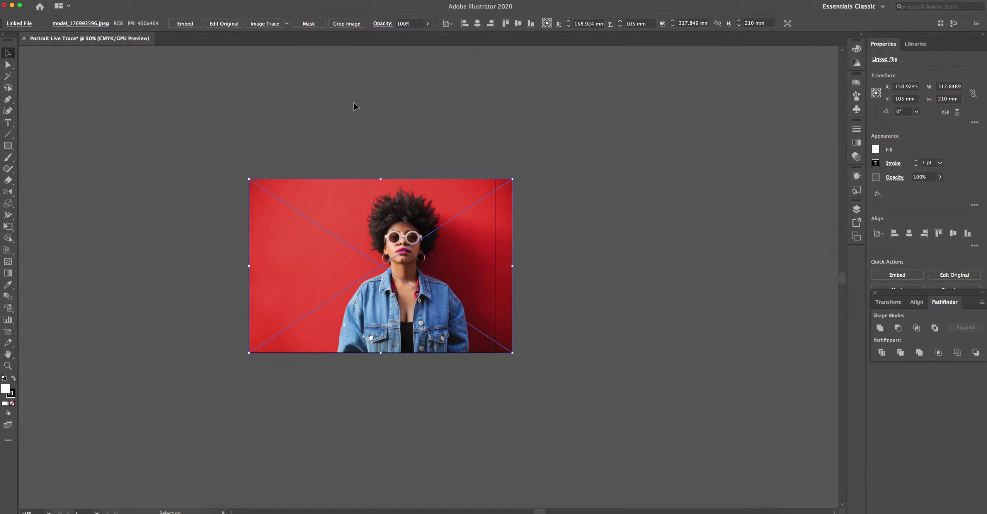
{"action": "left_click", "coordinate": [608, 160]}
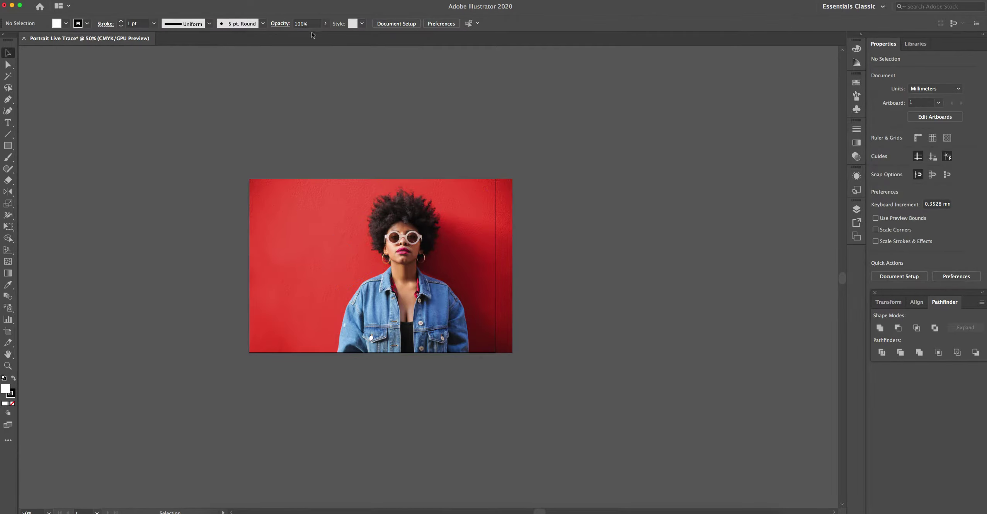
- Rasterize the linked portrait photo in CMYK at Screen (72 ppi) with a transparent background
{"action": "left_click", "coordinate": [351, 219]}
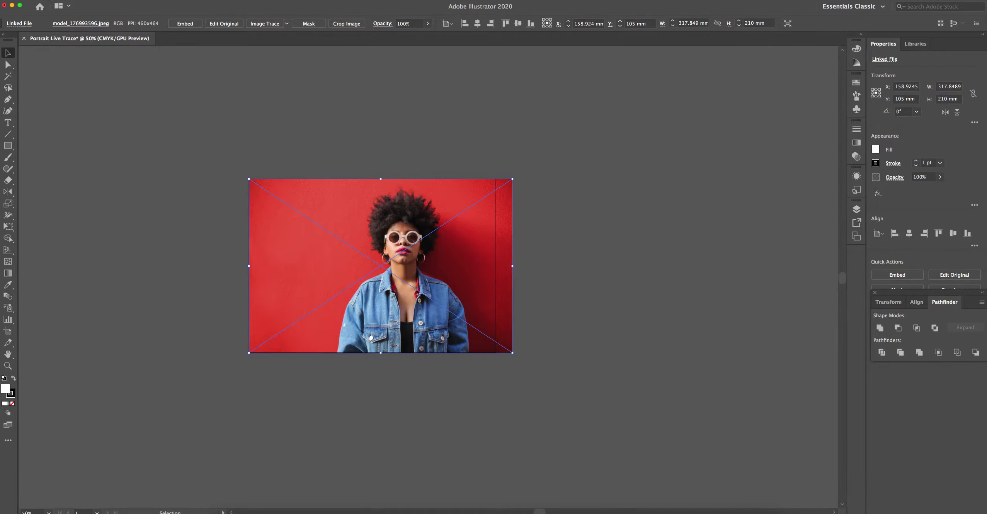
{"action": "left_click", "coordinate": [58, 0]}
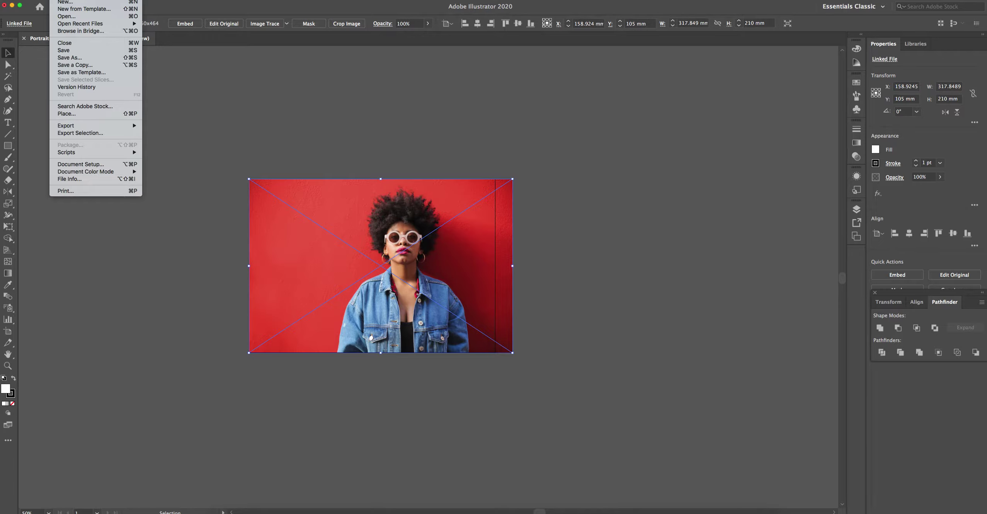
{"action": "mouse_move", "coordinate": [93, 0]}
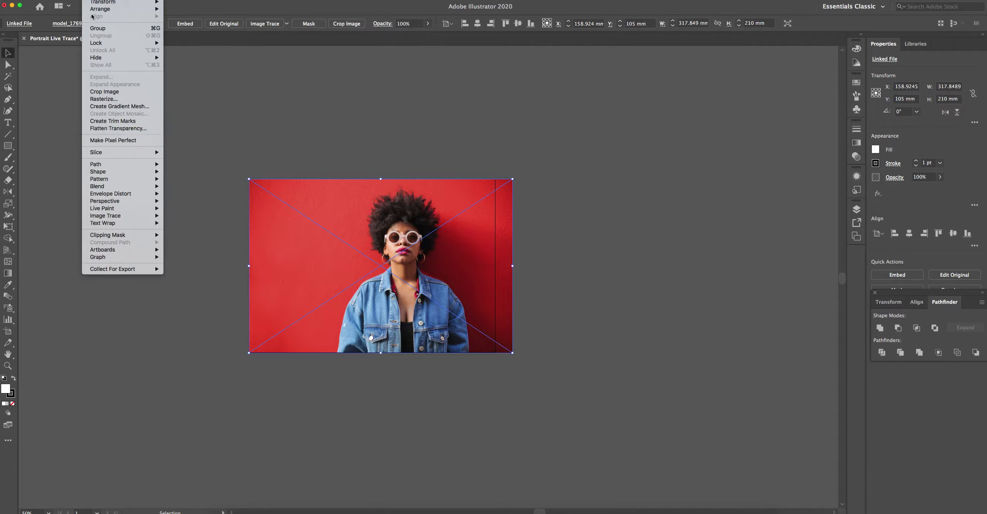
{"action": "left_click", "coordinate": [104, 99]}
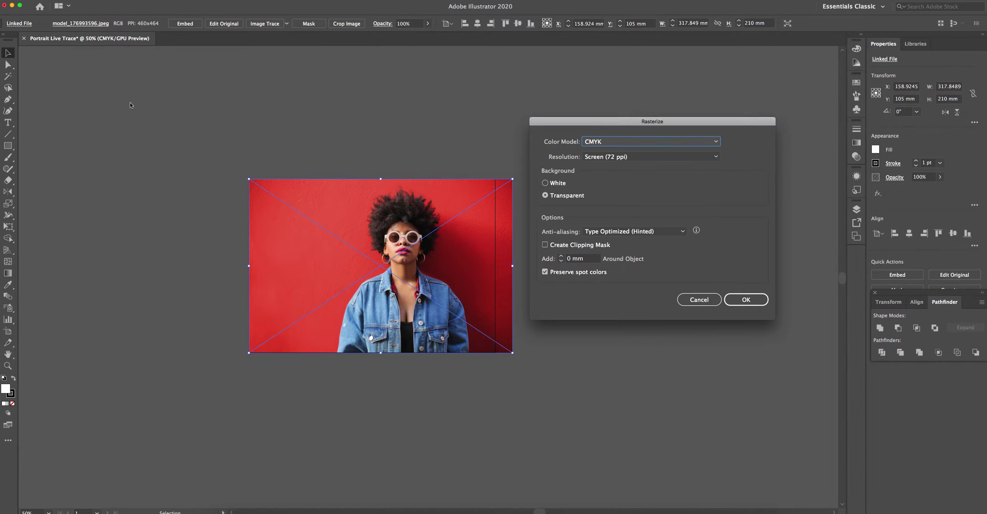
{"action": "left_click", "coordinate": [633, 157]}
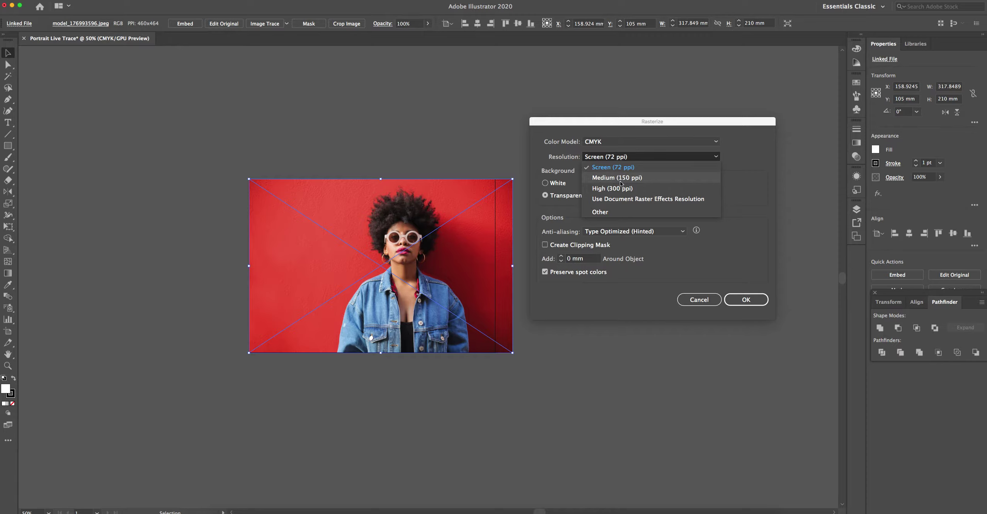
{"action": "left_click", "coordinate": [637, 169]}
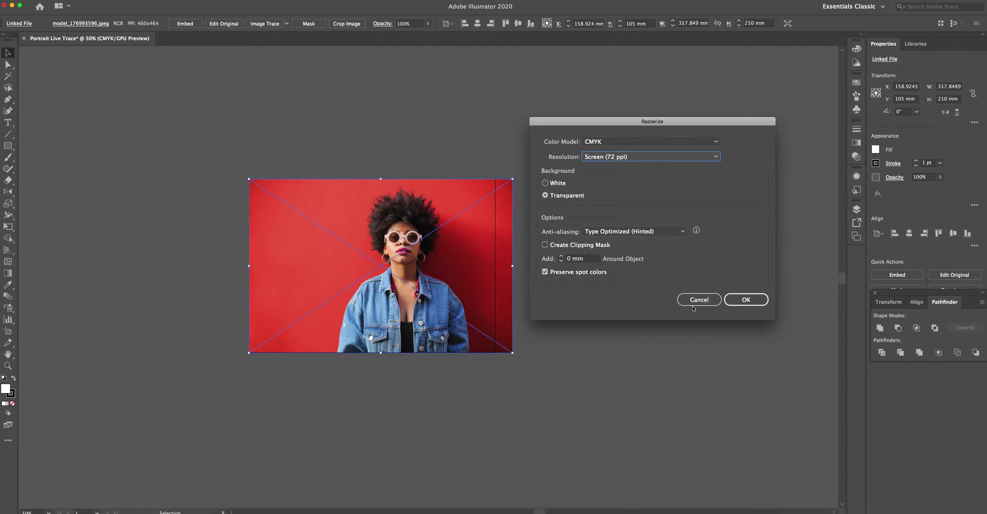
{"action": "left_click", "coordinate": [546, 195]}
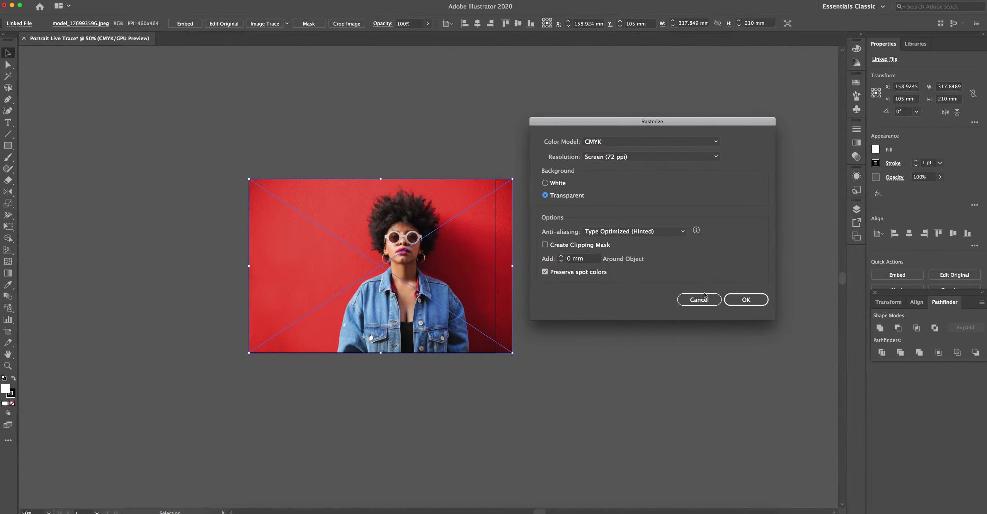
{"action": "left_click", "coordinate": [744, 300]}
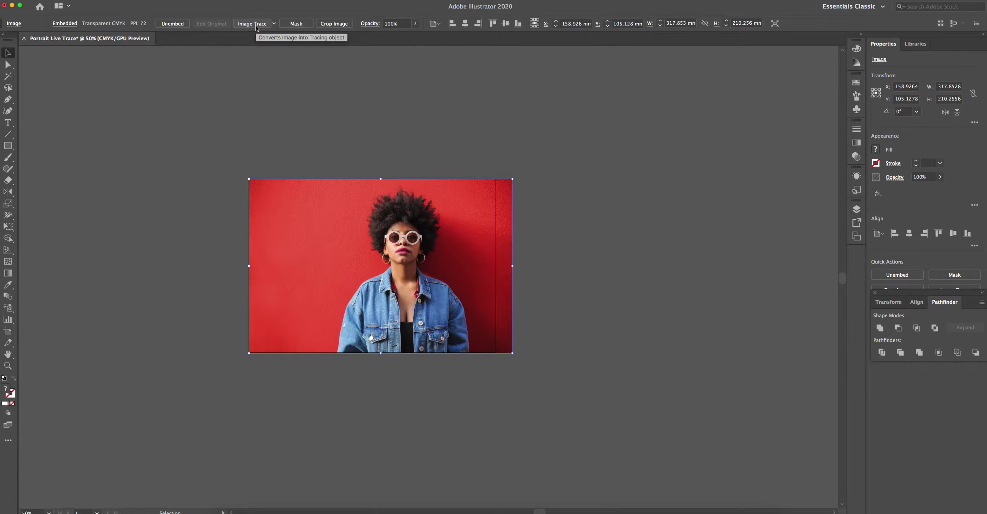
- Convert the rasterized portrait into a black-and-white tracing using Image Trace with the [Default] preset
{"action": "key", "text": "super+equal"}
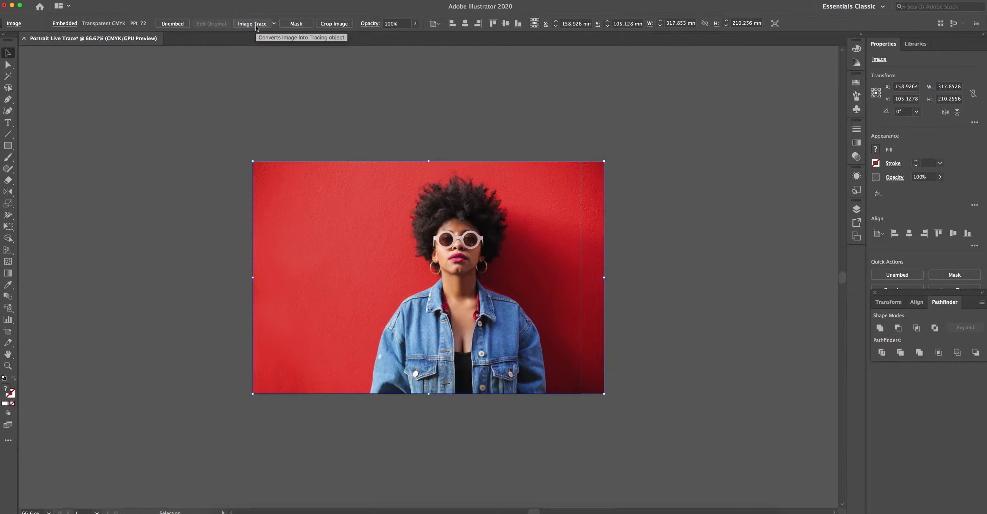
{"action": "key", "text": "super+equal"}
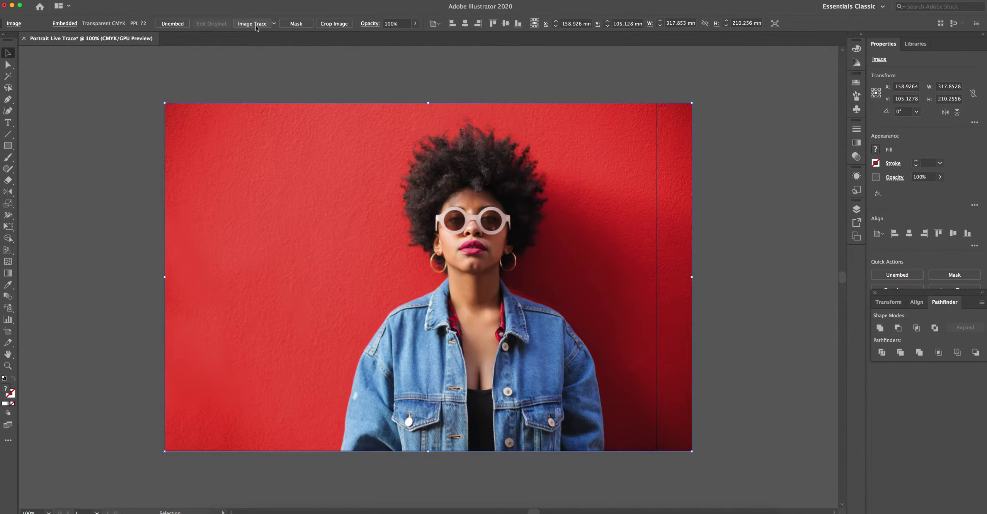
{"action": "scroll", "coordinate": [297, 106], "scroll_direction": "right", "scroll_amount": 5}
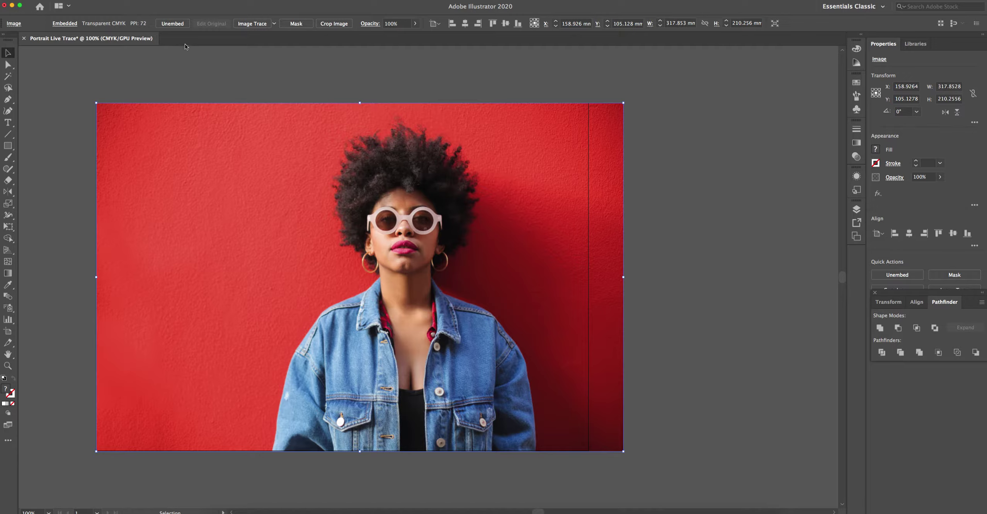
{"action": "left_click", "coordinate": [274, 25]}
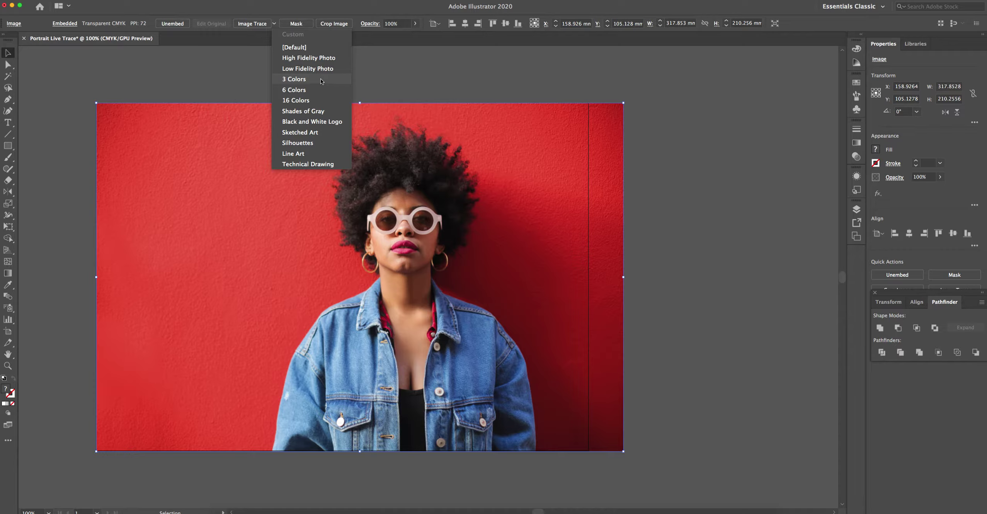
{"action": "left_click", "coordinate": [269, 11]}
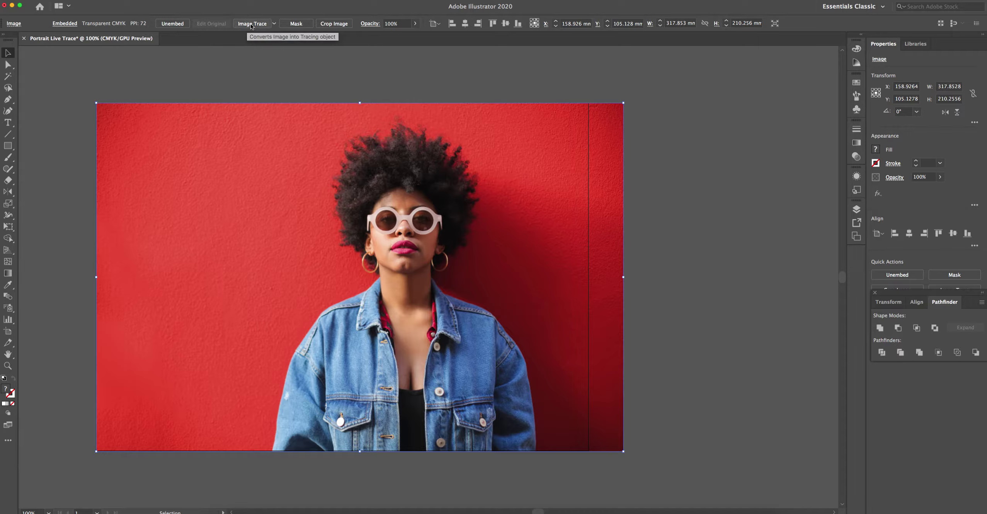
{"action": "left_click", "coordinate": [251, 26]}
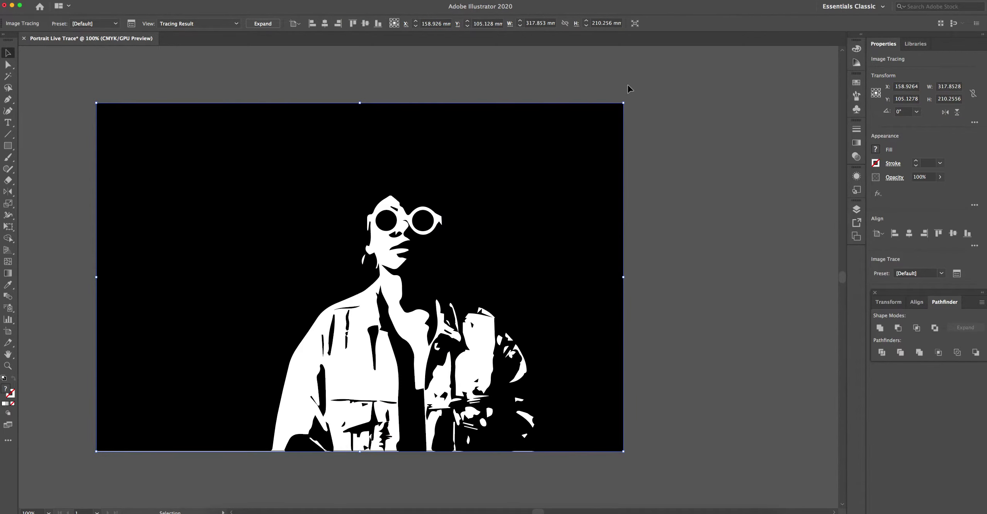
- Align the traced portrait vertically at Y 105 mm and enlarge it slightly outward from its lower-left corner
{"action": "left_click", "coordinate": [694, 106]}
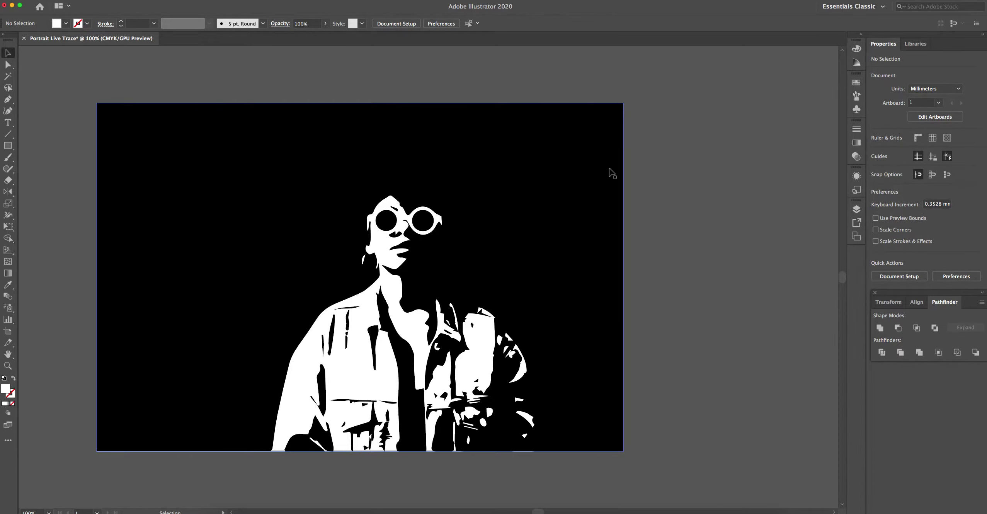
{"action": "left_click", "coordinate": [269, 369]}
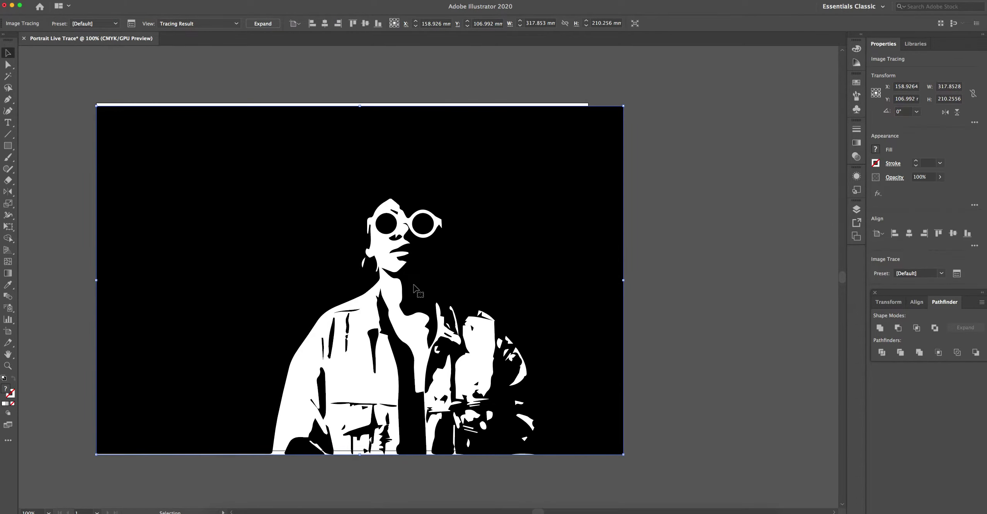
{"action": "left_click_drag", "start_coordinate": [483, 213], "coordinate": [481, 205]}
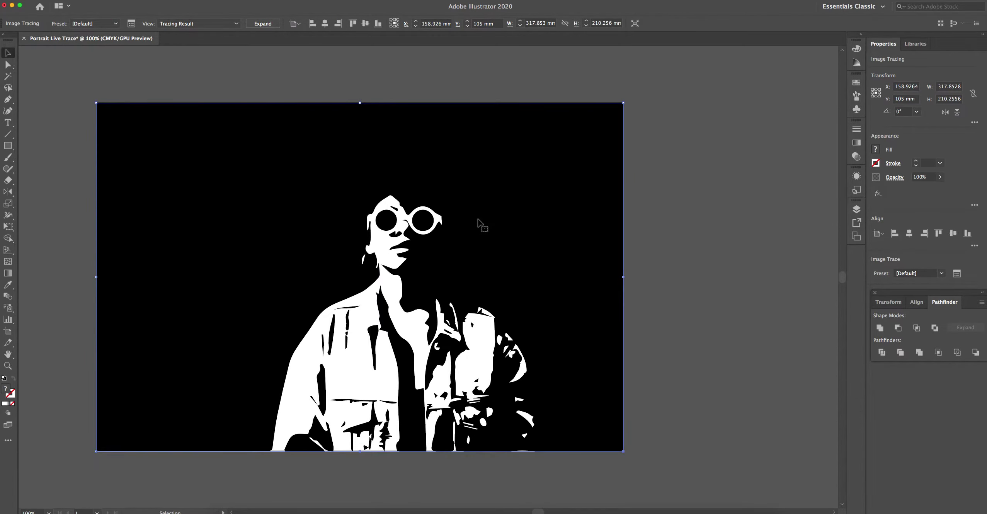
{"action": "left_click", "coordinate": [699, 253]}
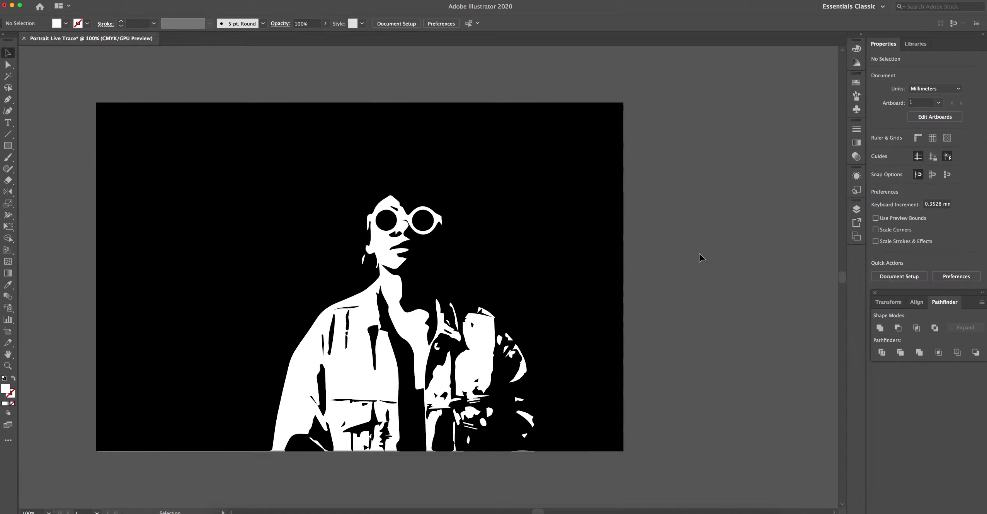
{"action": "left_click", "coordinate": [129, 372]}
{"action": "left_click_drag", "start_coordinate": [95, 452], "coordinate": [94, 455]}
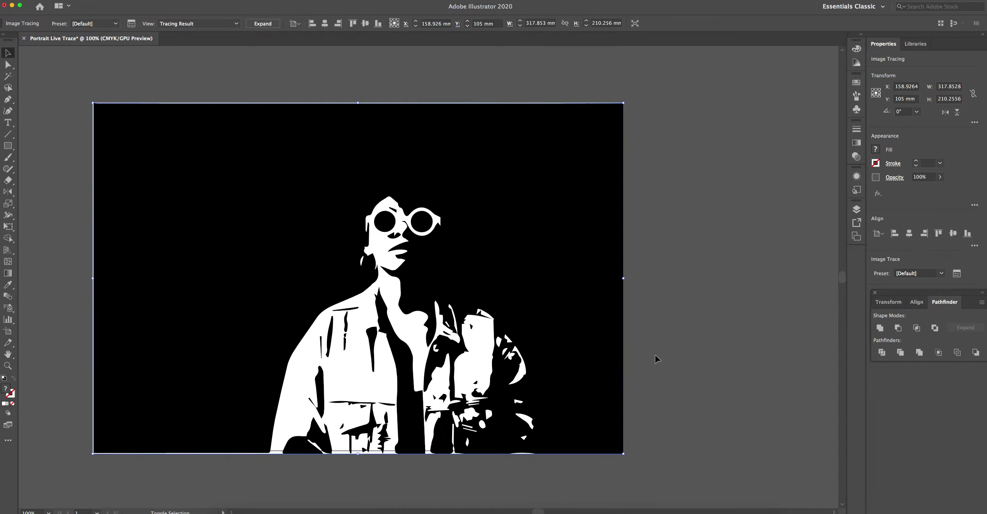
{"action": "left_click", "coordinate": [696, 346]}
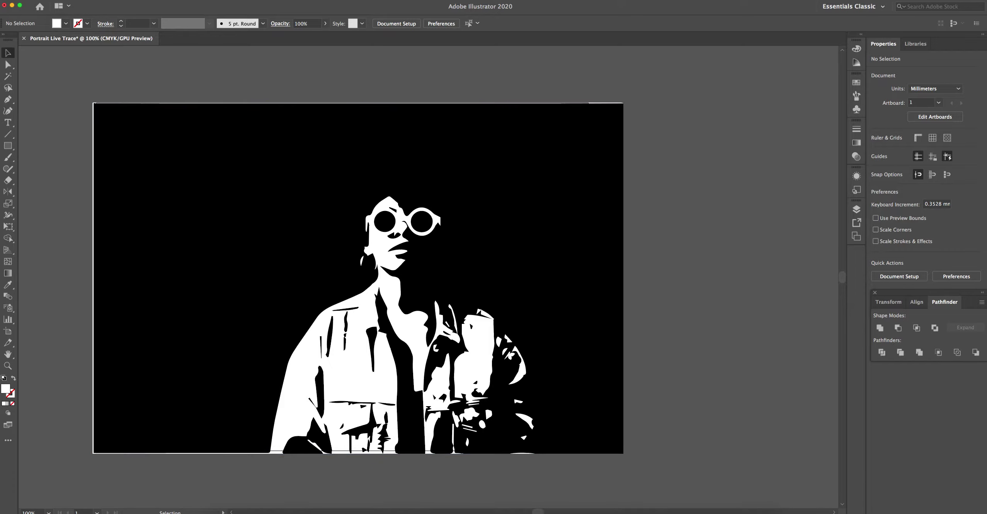
- Save a copy of the document to the Desktop as Portrait Live Trace BW.ai in Adobe Illustrator (ai) format, version Illustrator 2020
{"action": "left_click", "coordinate": [62, 0]}
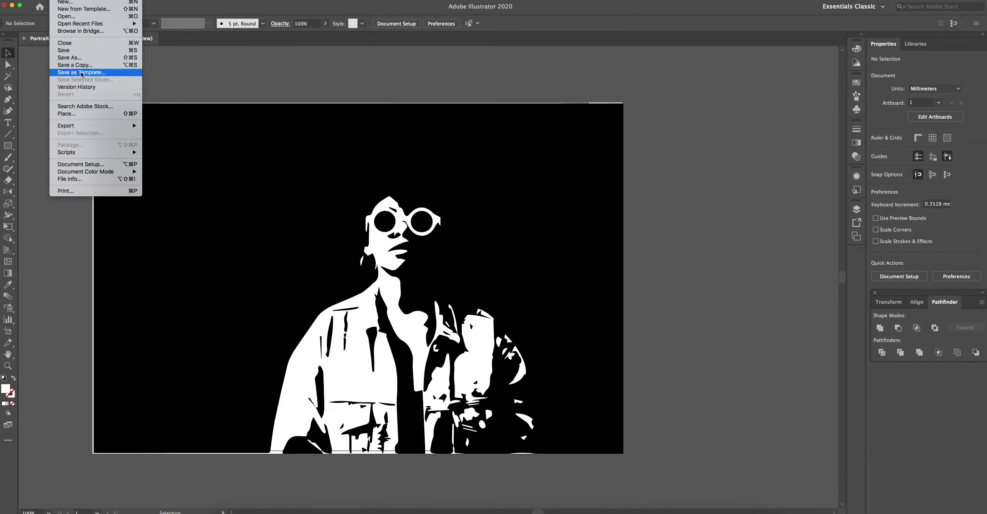
{"action": "left_click", "coordinate": [87, 66]}
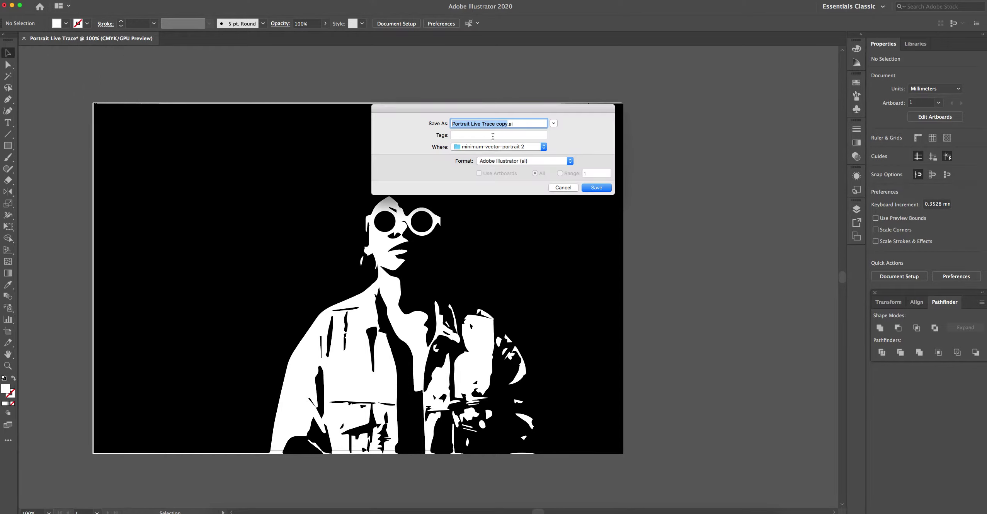
{"action": "left_click", "coordinate": [507, 124]}
{"action": "left_click_drag", "start_coordinate": [508, 123], "coordinate": [497, 124]}
{"action": "type", "text": "BW"}
{"action": "left_click", "coordinate": [508, 147]}
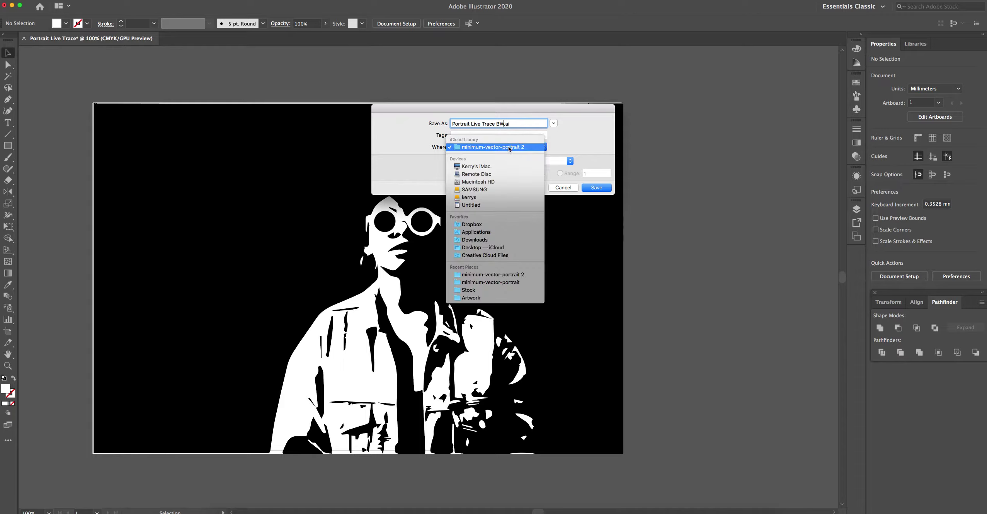
{"action": "left_click", "coordinate": [479, 248]}
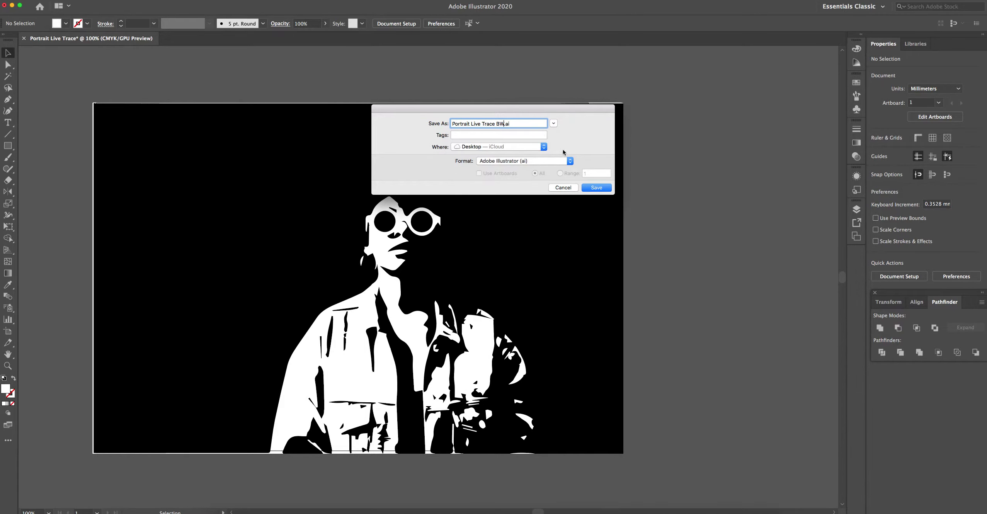
{"action": "left_click", "coordinate": [518, 161]}
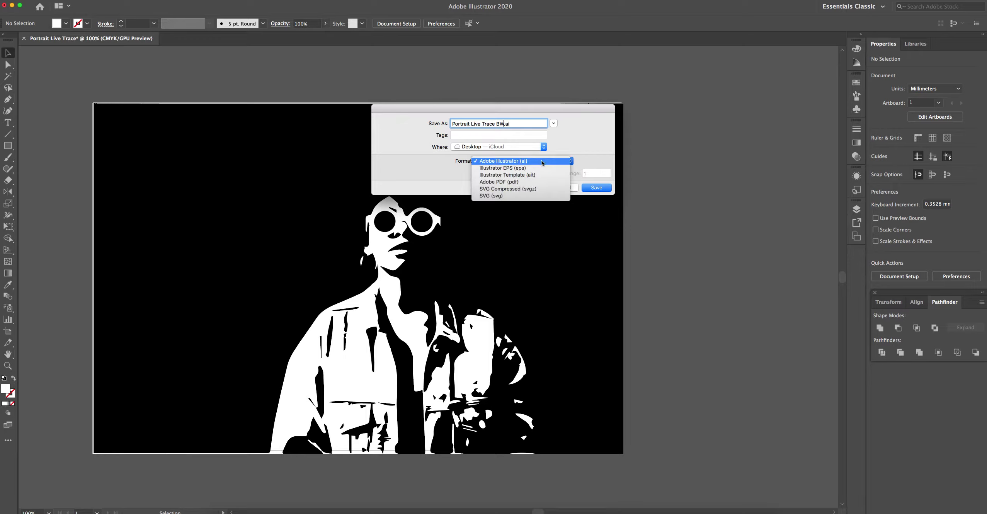
{"action": "left_click", "coordinate": [542, 161]}
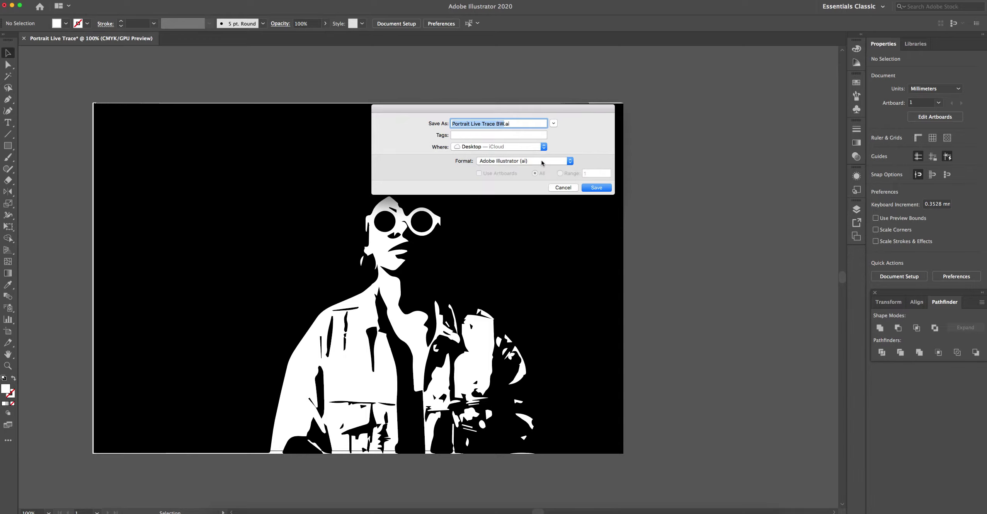
{"action": "left_click", "coordinate": [597, 188]}
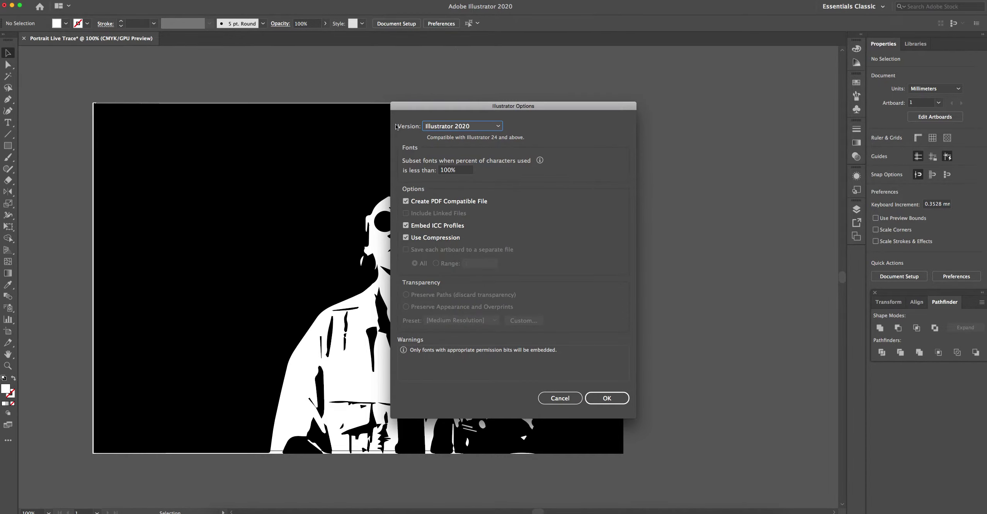
{"action": "left_click", "coordinate": [610, 400]}
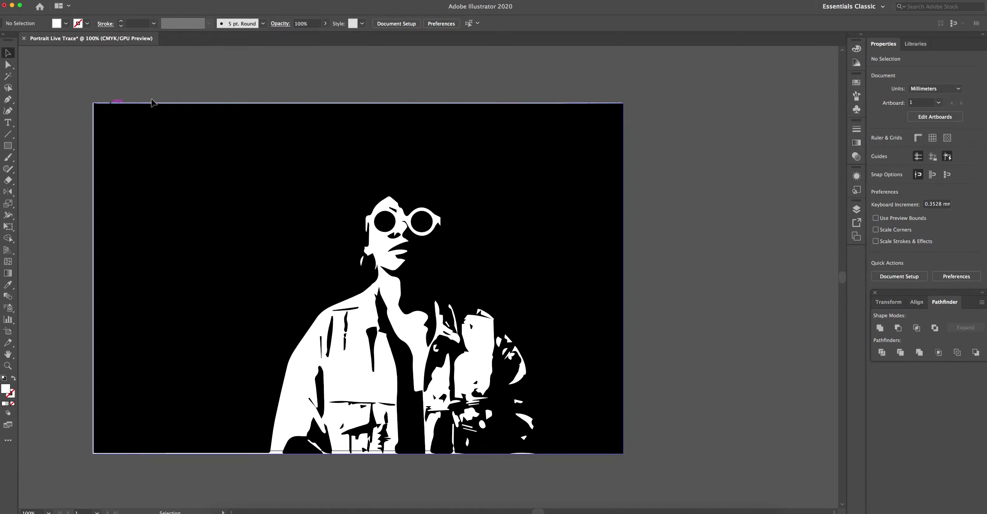
- Undo the tracing's resize, move and Image Trace to restore the embedded colour photo, and select the photo
{"action": "left_click", "coordinate": [196, 193]}
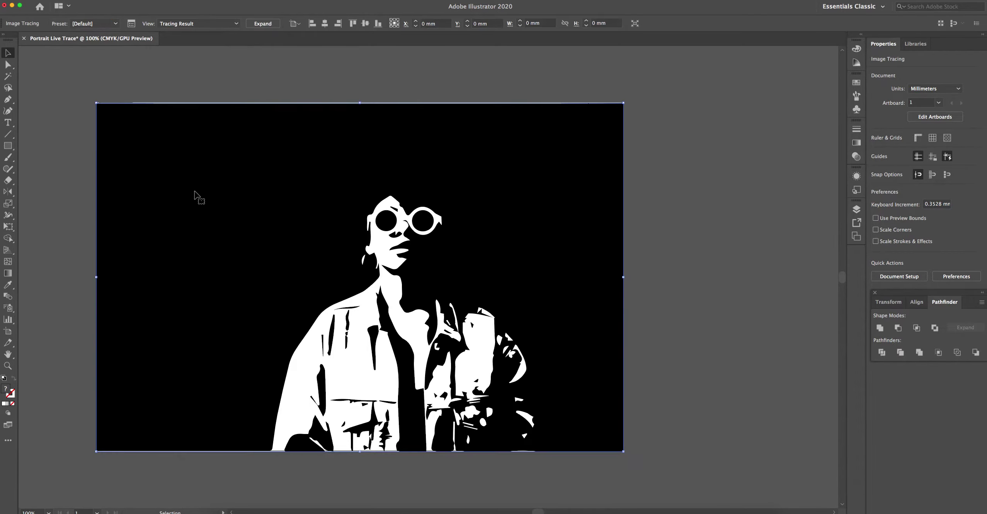
{"action": "left_click_drag", "start_coordinate": [208, 208], "coordinate": [208, 208]}
{"action": "key", "text": "super+z"}
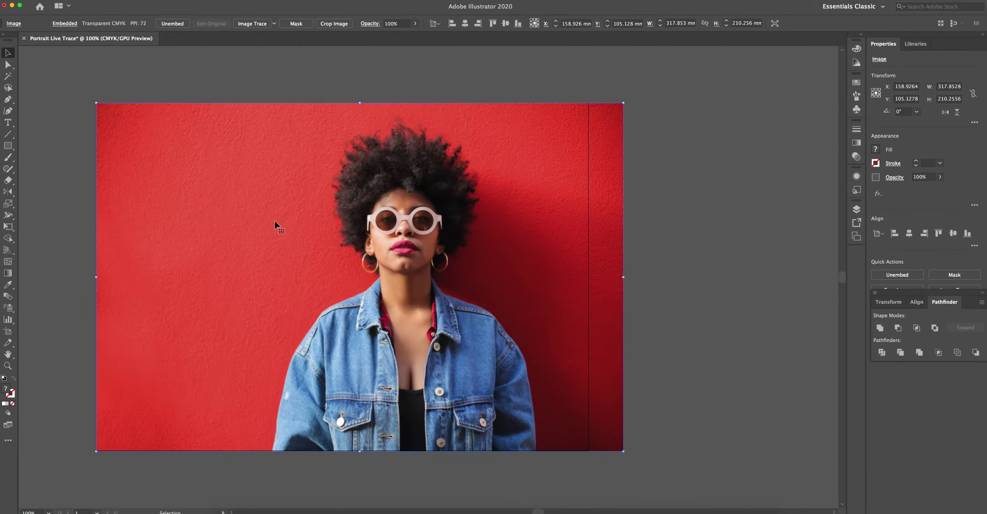
{"action": "left_click", "coordinate": [640, 228]}
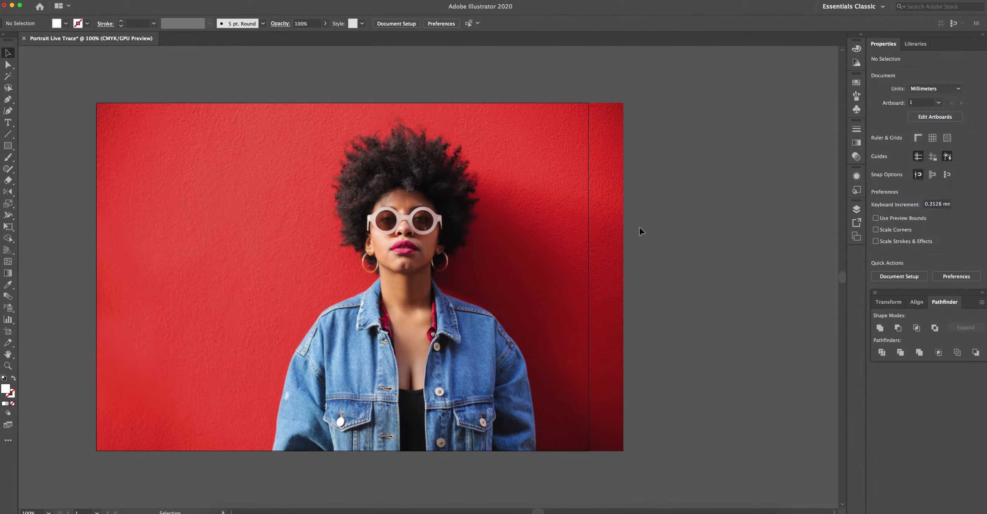
{"action": "left_click", "coordinate": [274, 237]}
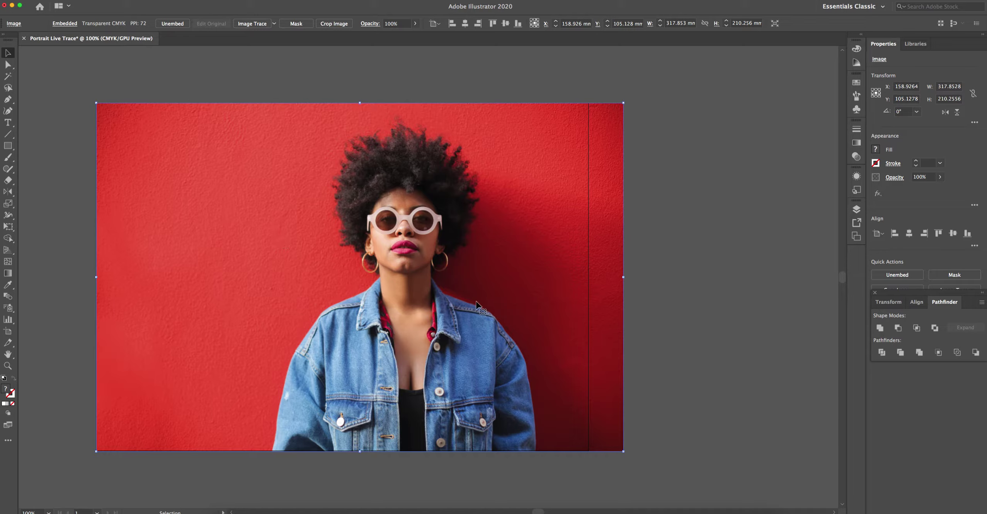
- Trace the portrait photo in colour using Image Trace with the 16 Colors preset, and deselect the result
{"action": "left_click", "coordinate": [274, 23]}
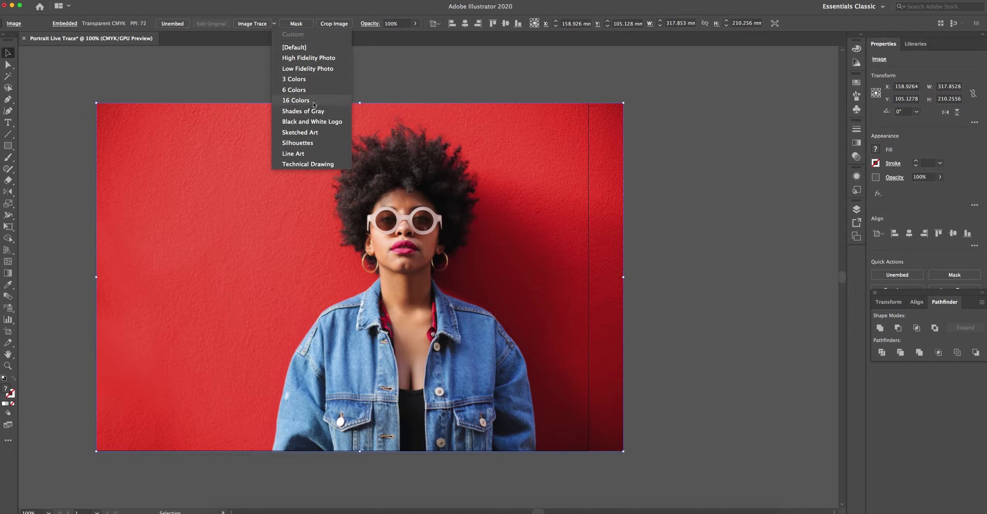
{"action": "left_click", "coordinate": [296, 100]}
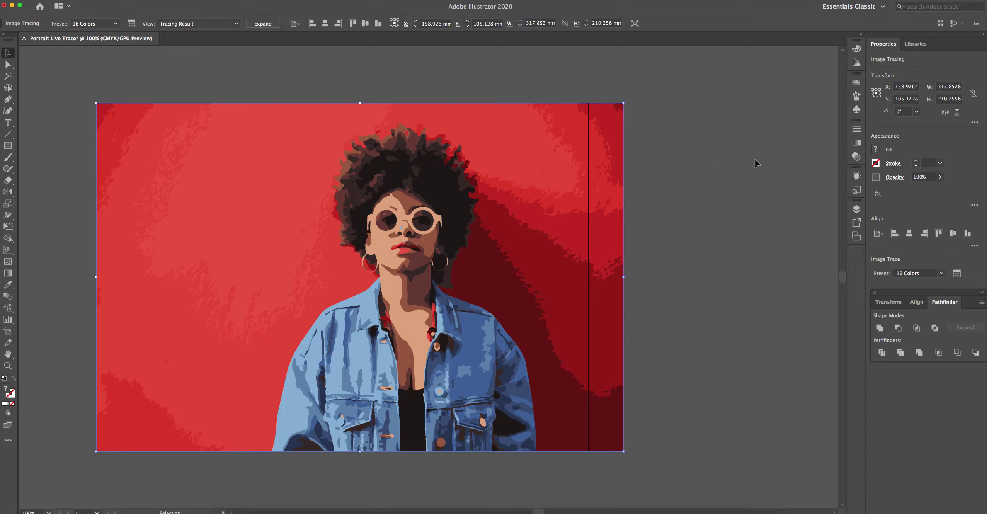
{"action": "left_click", "coordinate": [767, 181]}
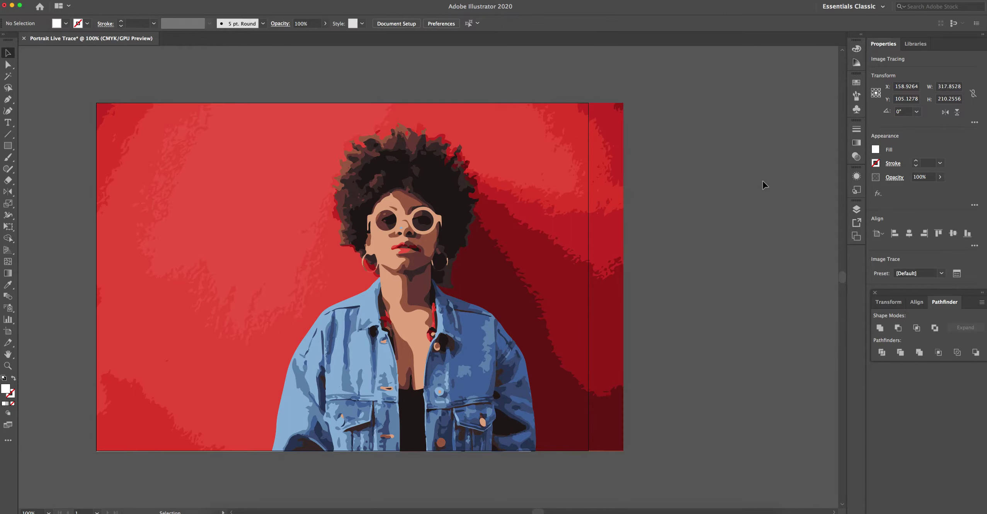
- Try to select a single colour area inside the unexpanded 16-colour tracing, and check which commands are available for the tracing
{"action": "left_click", "coordinate": [9, 63]}
{"action": "left_click", "coordinate": [197, 175]}
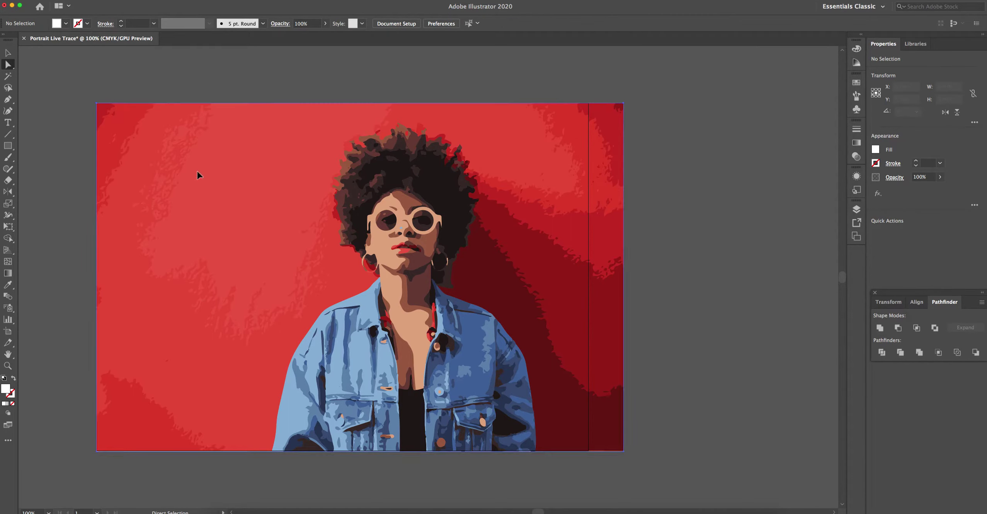
{"action": "left_click", "coordinate": [646, 161]}
{"action": "key", "text": "v"}
{"action": "left_click", "coordinate": [528, 182]}
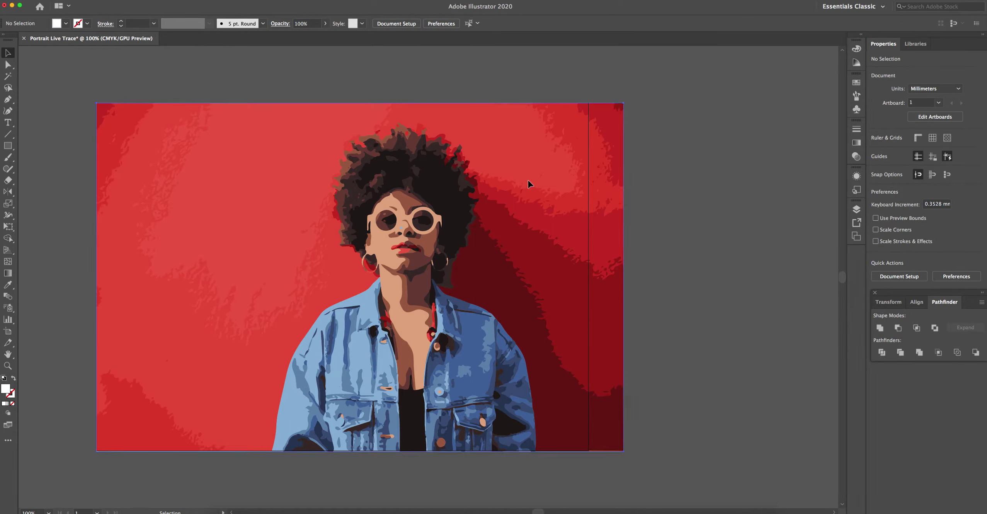
{"action": "right_click", "coordinate": [506, 179]}
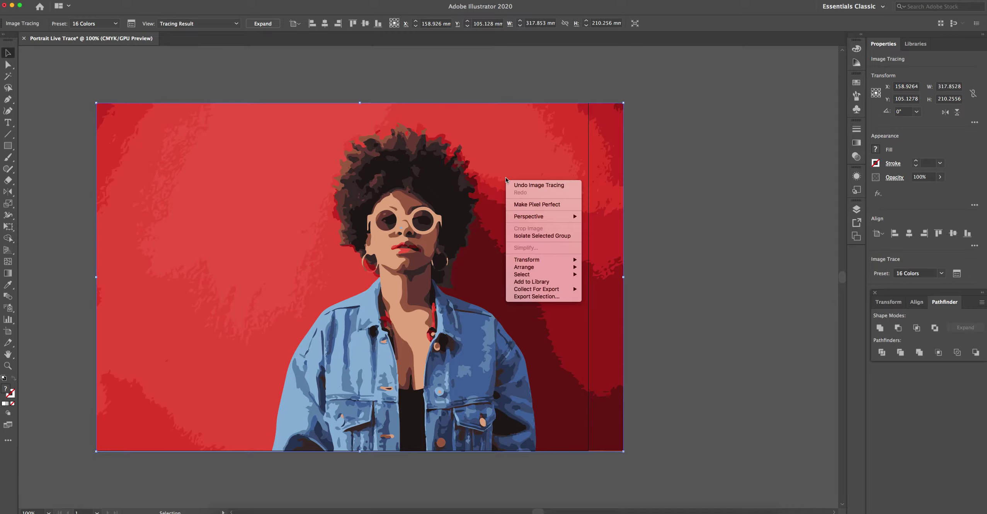
{"action": "left_click", "coordinate": [671, 228]}
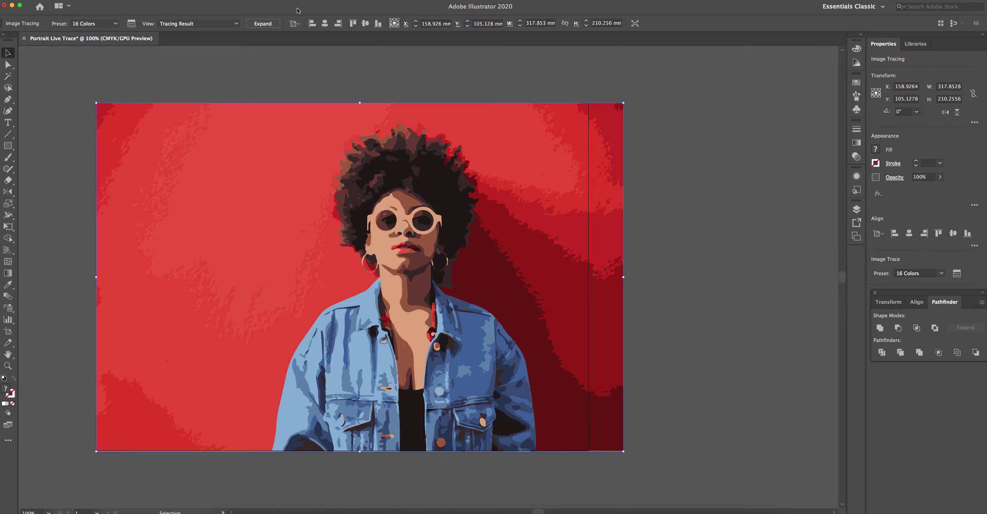
- Expand the 16-colour tracing into vector paths and ungroup the expanded artwork
{"action": "left_click", "coordinate": [269, 24]}
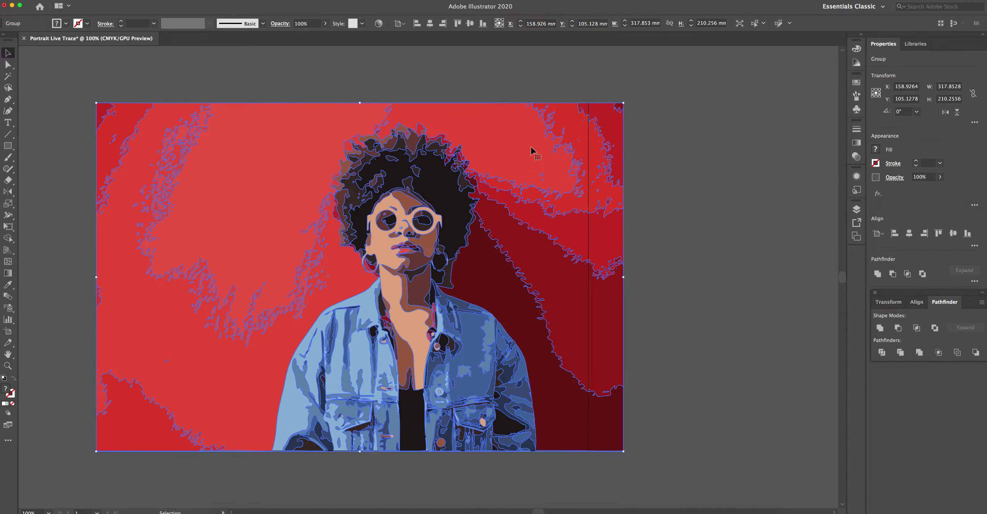
{"action": "mouse_move", "coordinate": [444, 164]}
{"action": "left_mouse_down"}
{"action": "mouse_move", "coordinate": [451, 219]}
{"action": "mouse_move", "coordinate": [480, 167]}
{"action": "mouse_move", "coordinate": [657, 159]}
{"action": "mouse_move", "coordinate": [359, 128]}
{"action": "mouse_move", "coordinate": [473, 156]}
{"action": "mouse_move", "coordinate": [464, 207]}
{"action": "mouse_move", "coordinate": [474, 151]}
{"action": "mouse_move", "coordinate": [424, 156]}
{"action": "mouse_move", "coordinate": [442, 157]}
{"action": "left_mouse_up"}
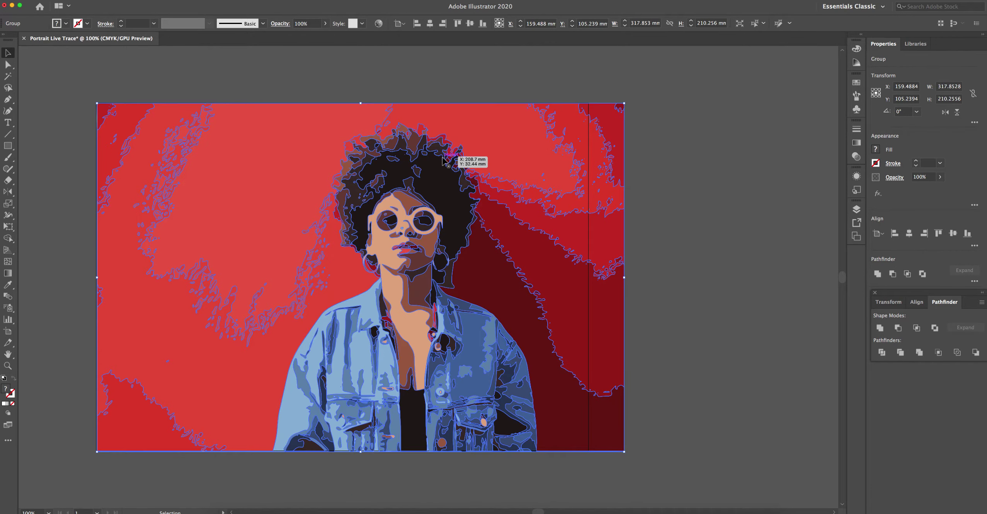
{"action": "right_click", "coordinate": [526, 145]}
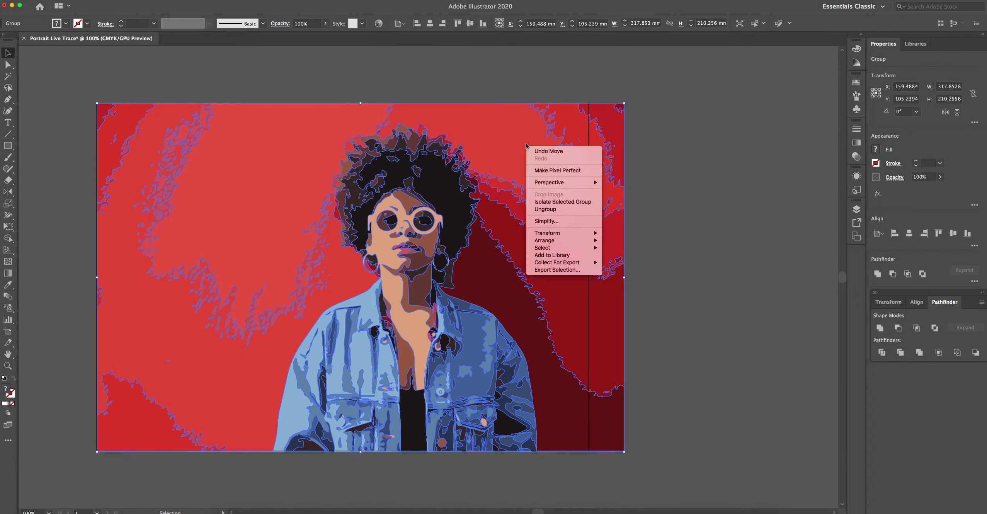
{"action": "left_click", "coordinate": [558, 212]}
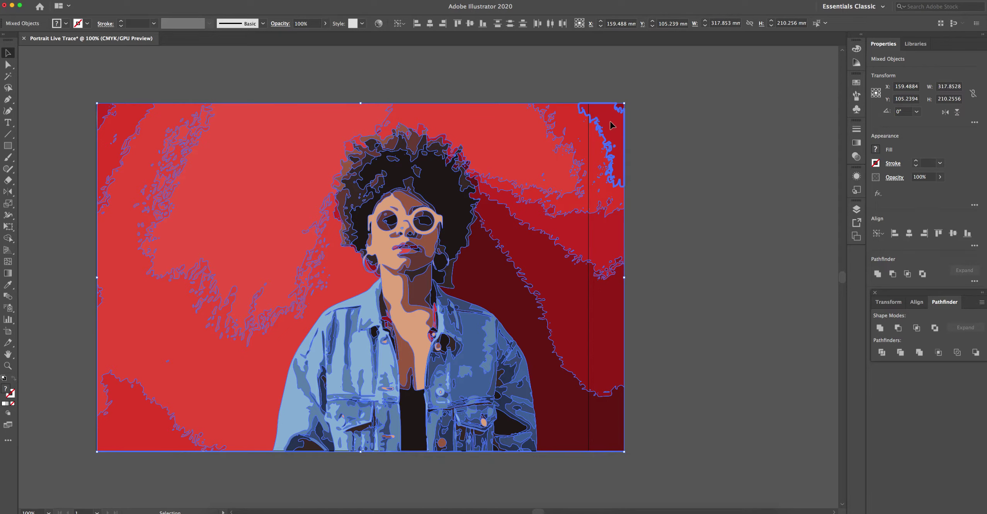
- Shift the selected pieces together to about X 157.7 mm, Y 105.4 mm, and delete them, undoing the deletion
{"action": "mouse_move", "coordinate": [596, 255]}
{"action": "left_mouse_down"}
{"action": "mouse_move", "coordinate": [640, 253]}
{"action": "mouse_move", "coordinate": [594, 258]}
{"action": "left_mouse_up"}
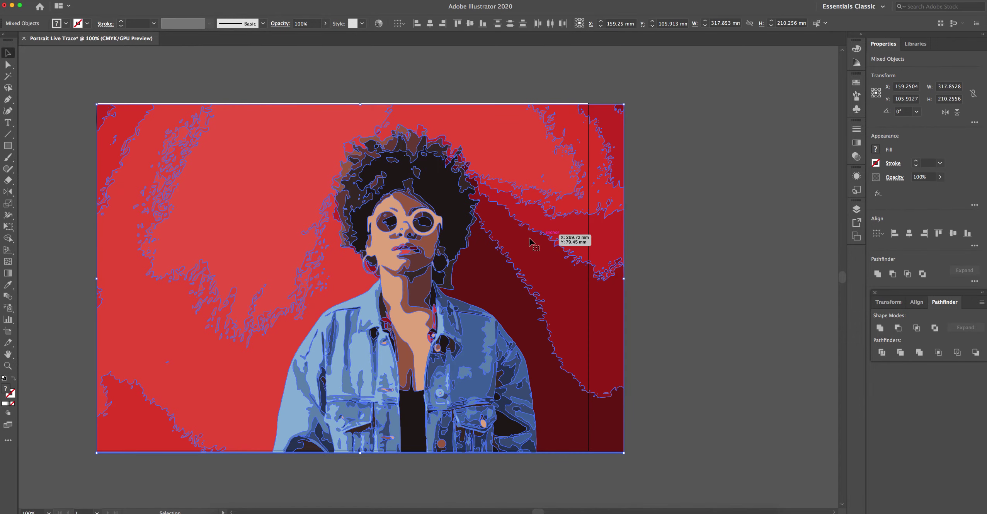
{"action": "left_click_drag", "start_coordinate": [490, 144], "coordinate": [487, 140]}
{"action": "mouse_move", "coordinate": [495, 190]}
{"action": "left_mouse_down"}
{"action": "mouse_move", "coordinate": [513, 170]}
{"action": "mouse_move", "coordinate": [514, 207]}
{"action": "left_mouse_up"}
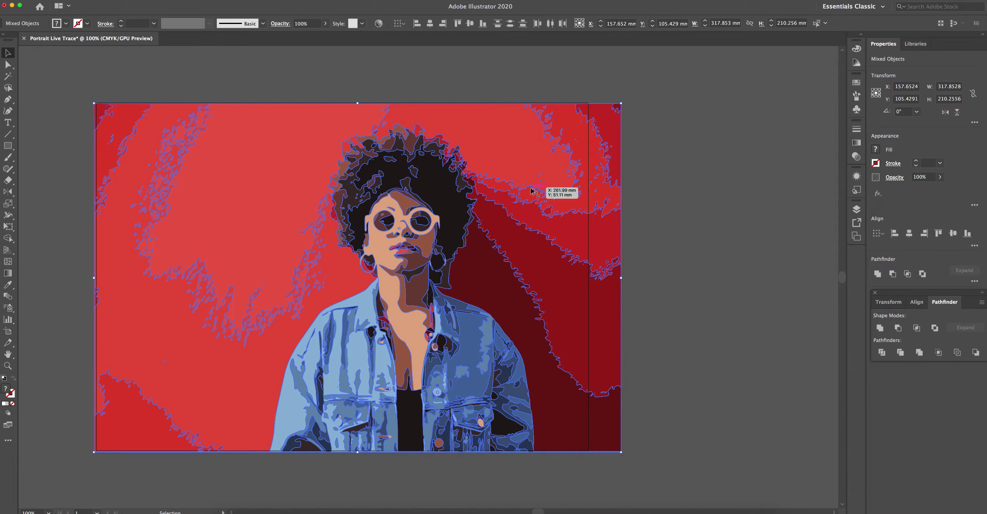
{"action": "key", "text": "Delete"}
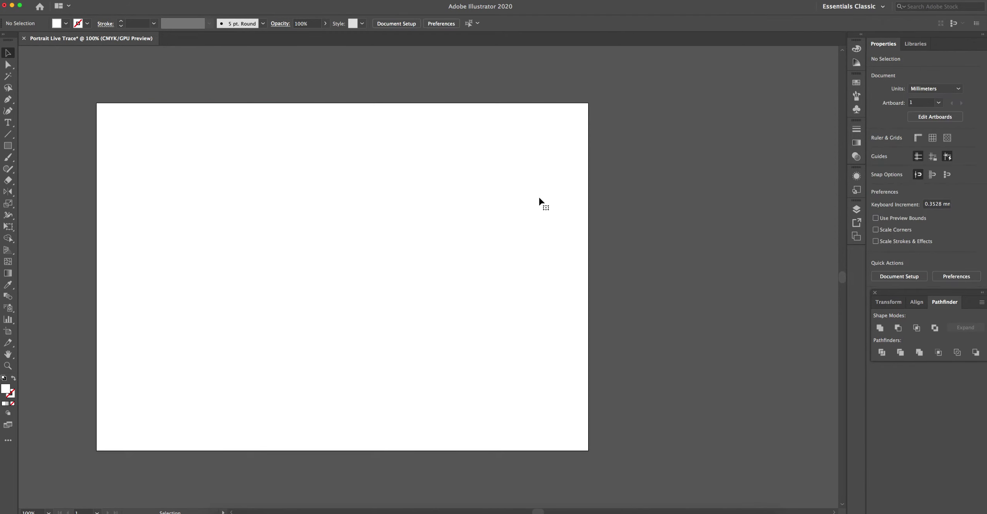
{"action": "key", "text": "super+z"}
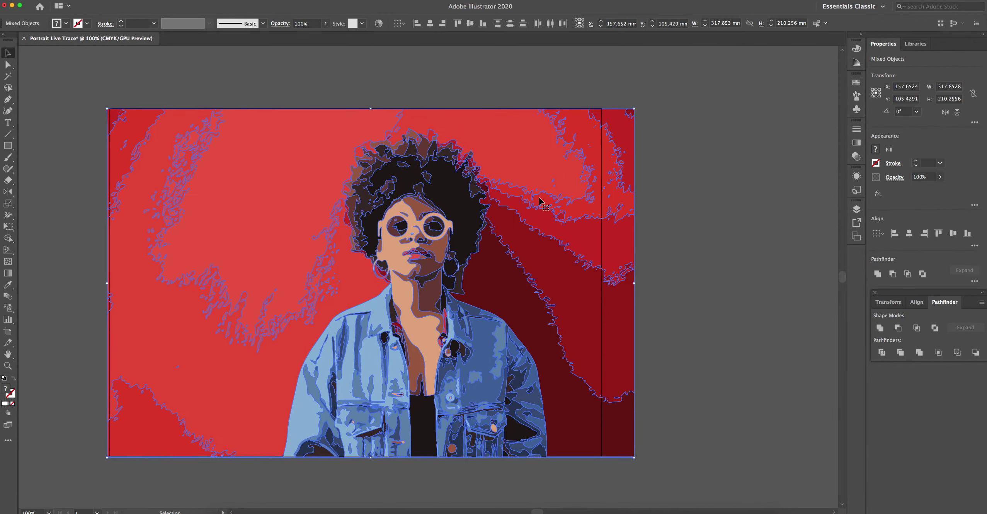
- Group all the selected portrait pieces and ungroup them again
{"action": "right_click", "coordinate": [538, 181]}
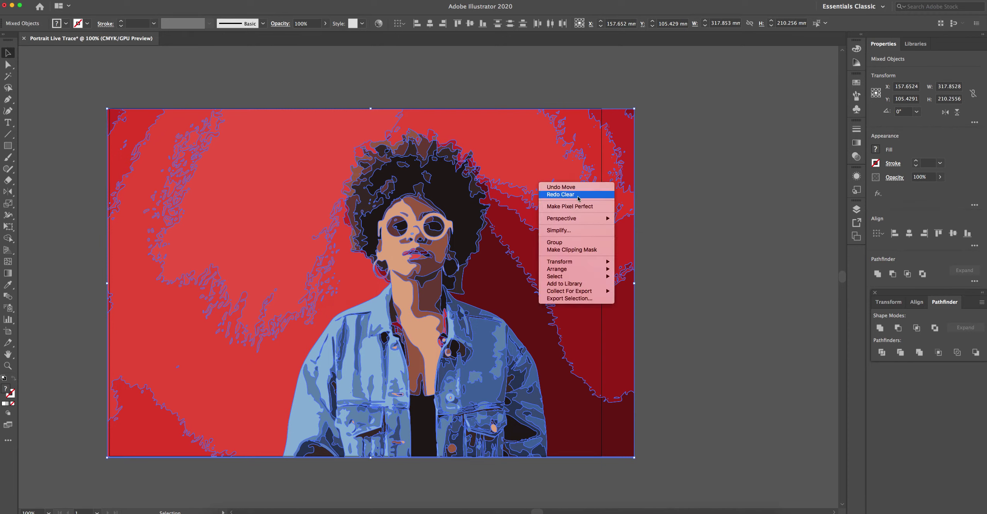
{"action": "left_click", "coordinate": [578, 242]}
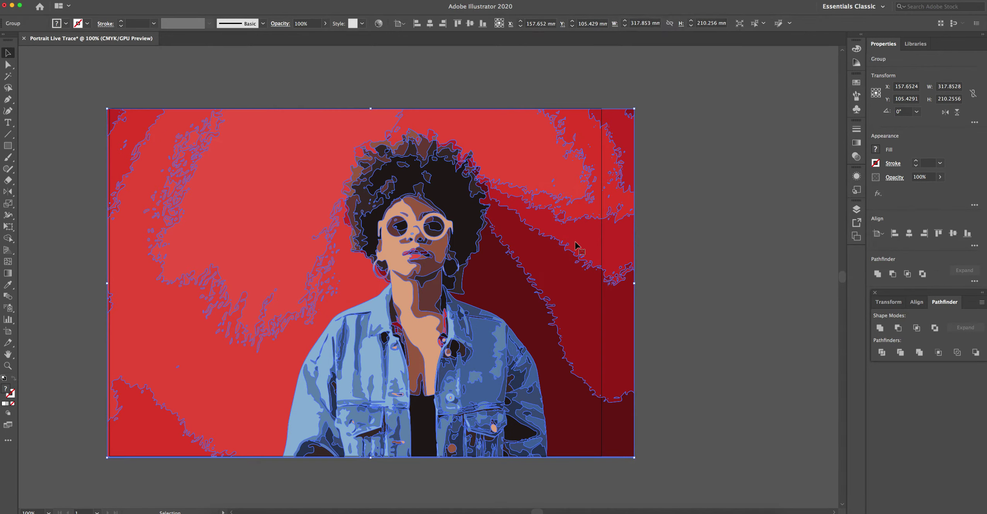
{"action": "right_click", "coordinate": [546, 195]}
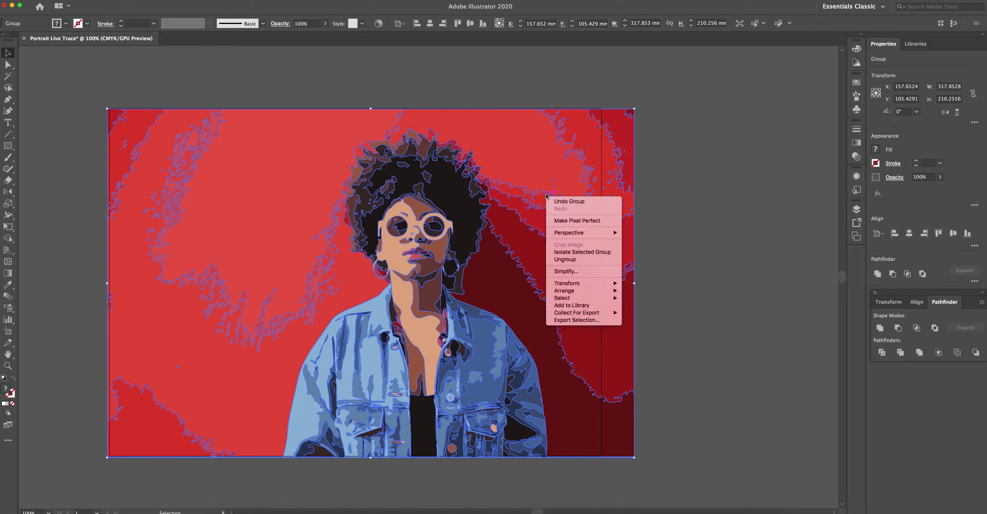
{"action": "mouse_move", "coordinate": [584, 279]}
{"action": "left_click", "coordinate": [580, 259]}
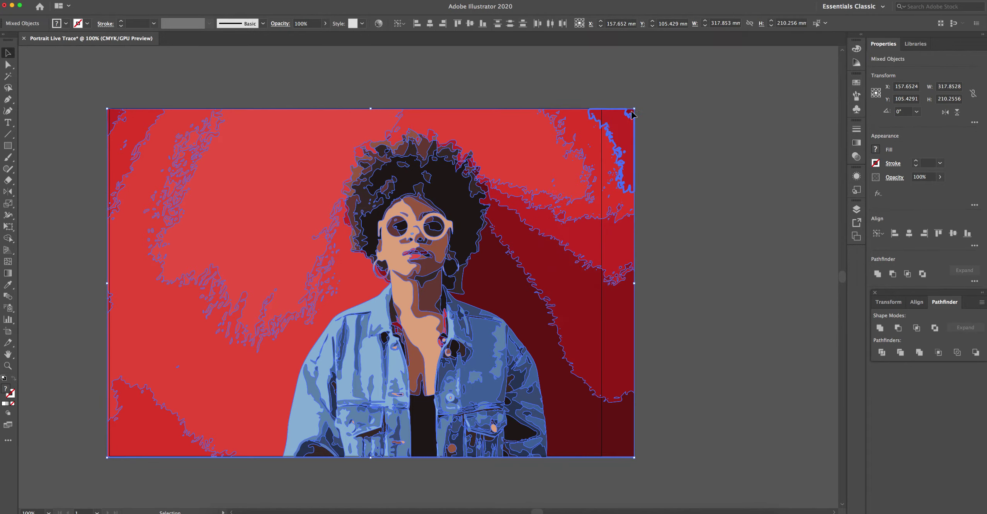
- Clear the selection of all pieces and select only the small dark red piece in the artwork's upper-right corner
{"action": "left_click", "coordinate": [594, 134]}
{"action": "left_click", "coordinate": [729, 157]}
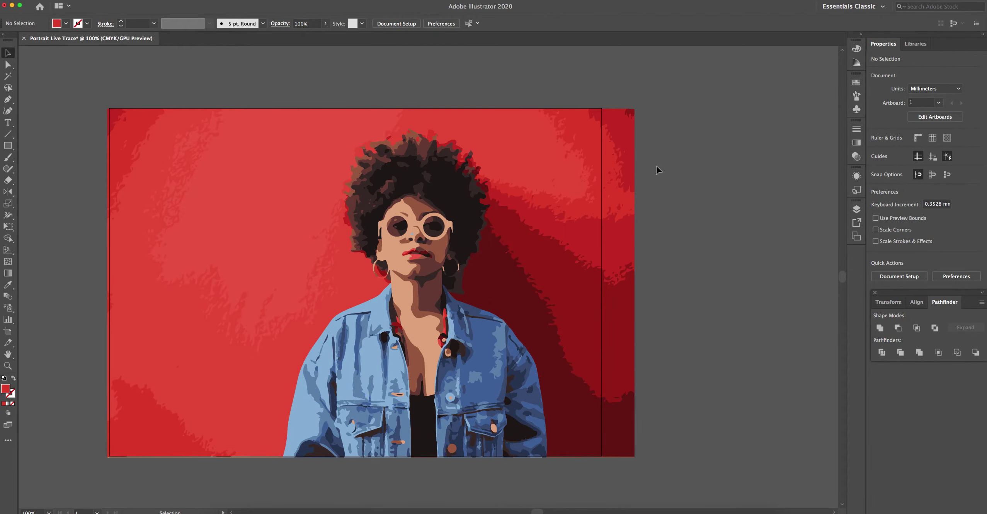
{"action": "left_click", "coordinate": [630, 114]}
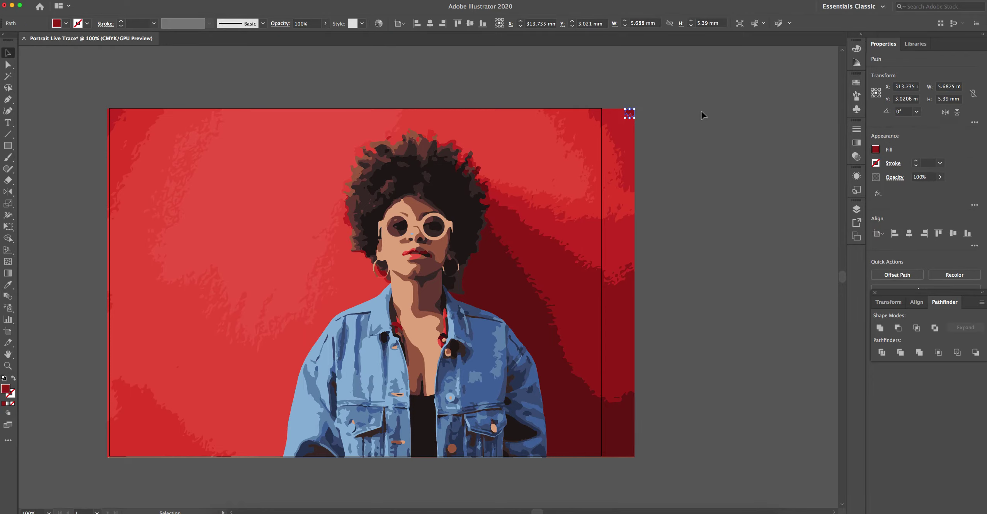
- Recolour the small light blue spot on the nose with the surrounding skin tone using the Eyedropper
{"action": "key", "text": "a"}
{"action": "key", "text": "super+equal"}
{"action": "key", "text": "super+equal"}
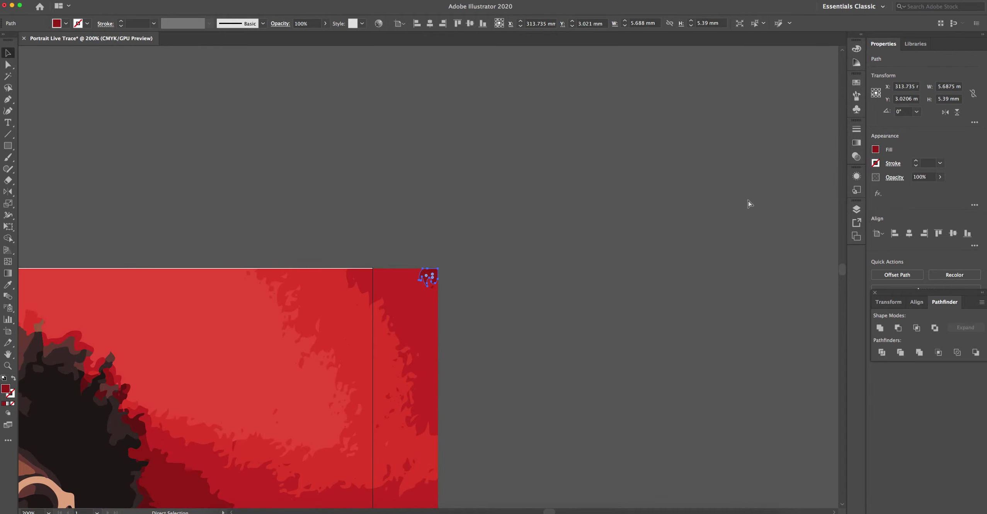
{"action": "scroll", "coordinate": [236, 345], "scroll_direction": "left", "scroll_amount": 10}
{"action": "scroll", "coordinate": [237, 345], "scroll_direction": "down", "scroll_amount": 4}
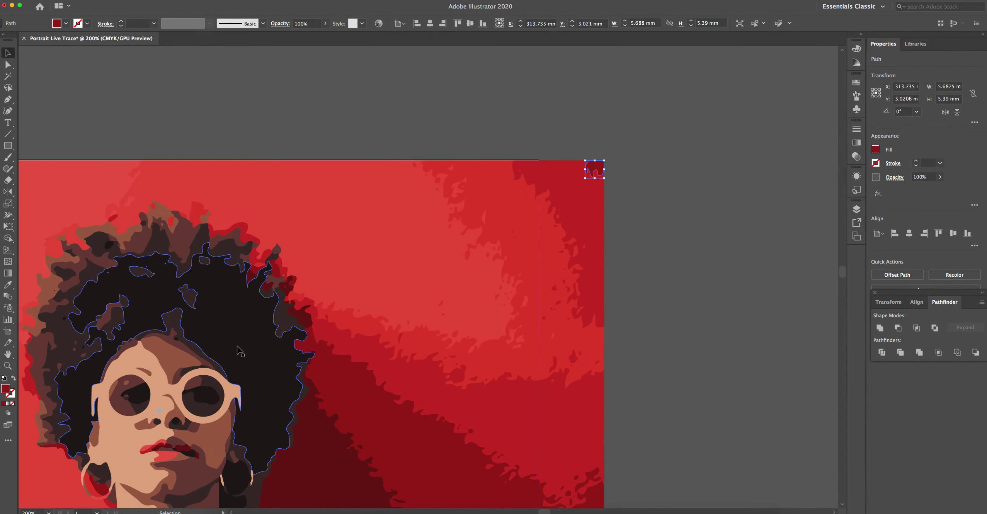
{"action": "scroll", "coordinate": [238, 350], "scroll_direction": "down", "scroll_amount": 4}
{"action": "scroll", "coordinate": [238, 350], "scroll_direction": "left", "scroll_amount": 3}
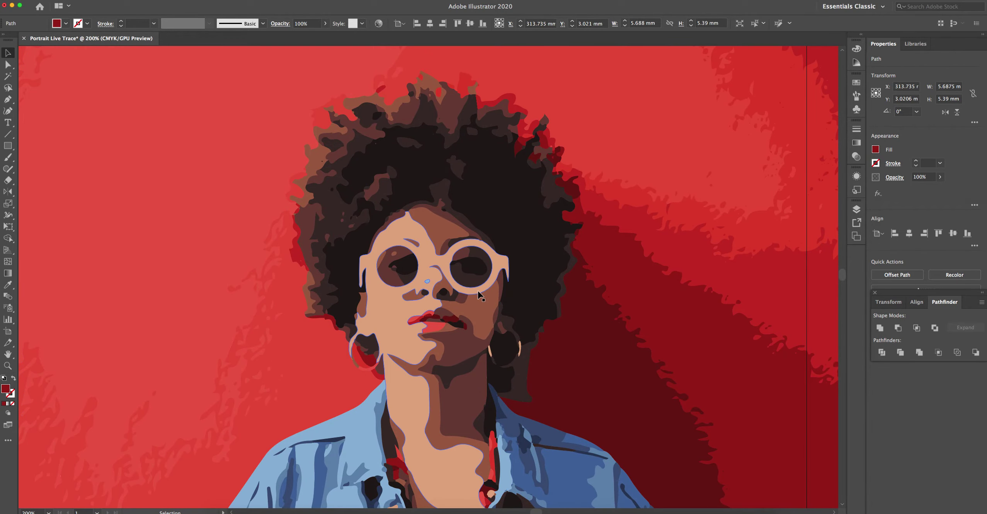
{"action": "key", "text": "super+equal"}
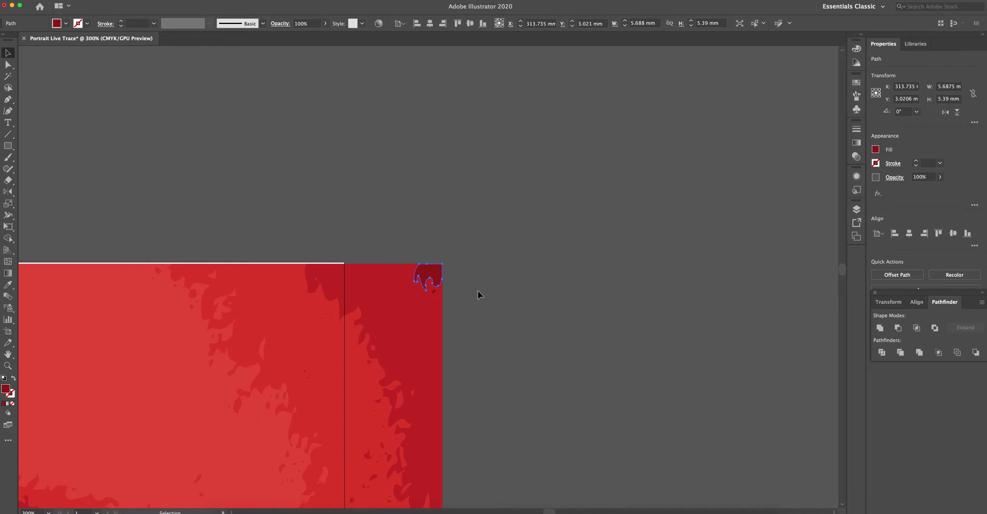
{"action": "scroll", "coordinate": [162, 340], "scroll_direction": "down", "scroll_amount": 5}
{"action": "scroll", "coordinate": [163, 340], "scroll_direction": "left", "scroll_amount": 5}
{"action": "left_click", "coordinate": [597, 306]}
{"action": "scroll", "coordinate": [395, 335], "scroll_direction": "up", "scroll_amount": 10}
{"action": "scroll", "coordinate": [395, 335], "scroll_direction": "left", "scroll_amount": 10}
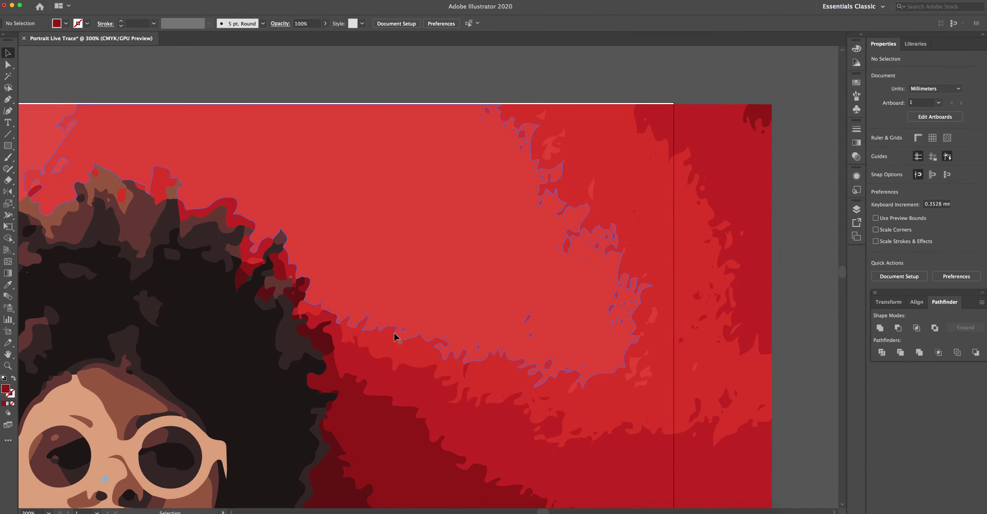
{"action": "scroll", "coordinate": [395, 336], "scroll_direction": "up", "scroll_amount": 5}
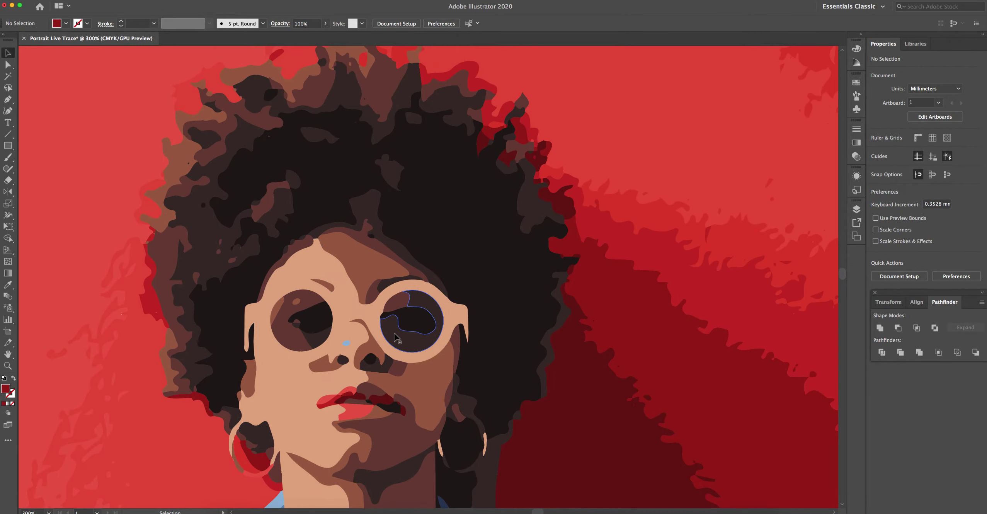
{"action": "scroll", "coordinate": [367, 325], "scroll_direction": "down", "scroll_amount": 2}
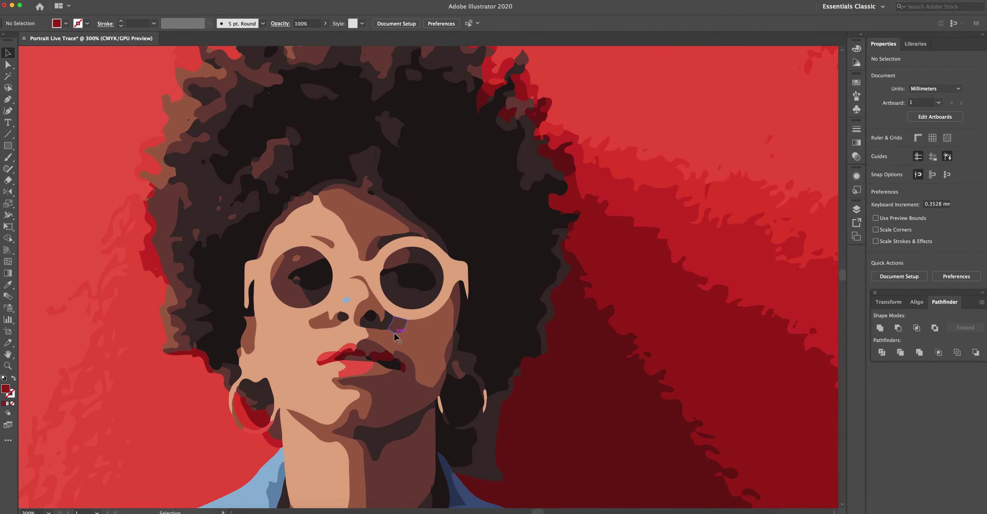
{"action": "left_click", "coordinate": [346, 301]}
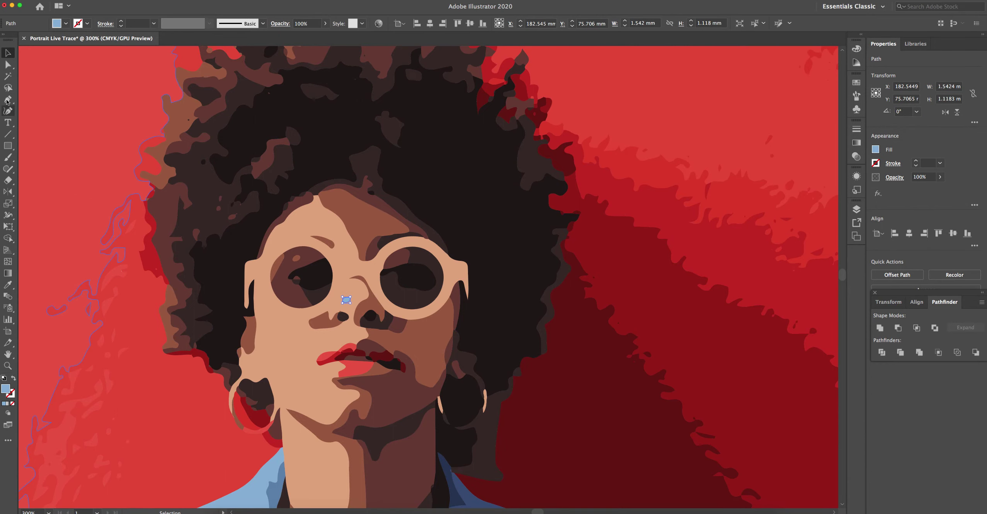
{"action": "left_click", "coordinate": [9, 285]}
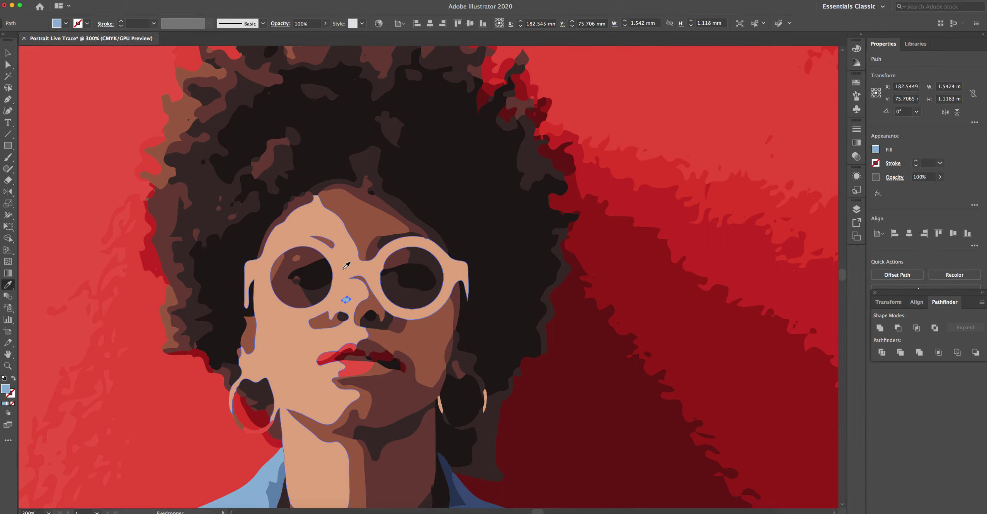
{"action": "key", "text": "v"}
- Select the red background shapes around the head one at a time to examine them, and review the portrait at 100%
{"action": "left_click", "coordinate": [60, 150]}
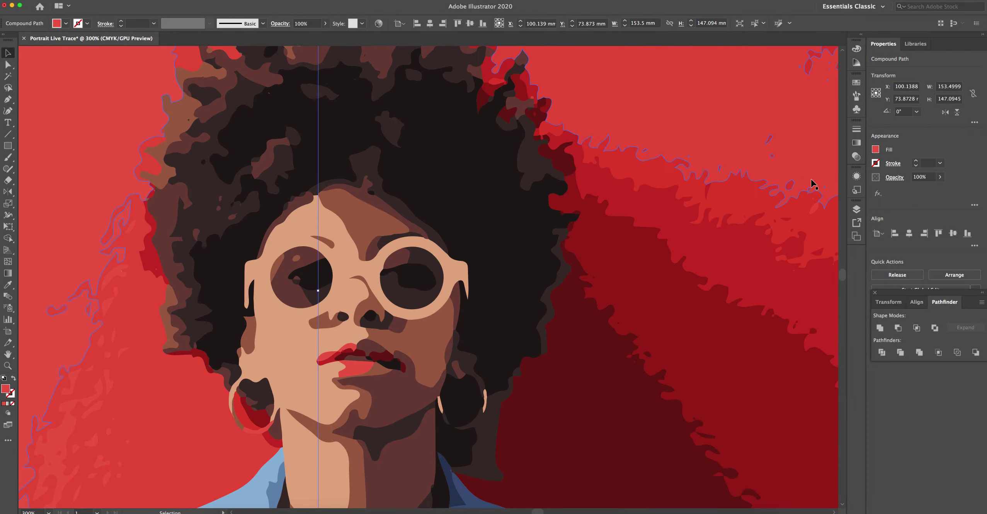
{"action": "scroll", "coordinate": [618, 367], "scroll_direction": "down", "scroll_amount": 3}
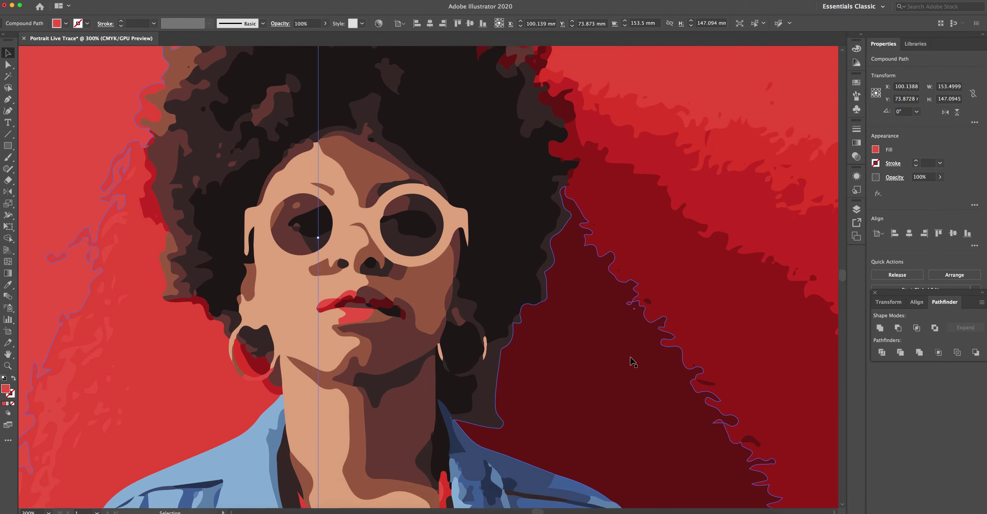
{"action": "scroll", "coordinate": [630, 359], "scroll_direction": "down", "scroll_amount": 2}
{"action": "scroll", "coordinate": [766, 239], "scroll_direction": "up", "scroll_amount": 4}
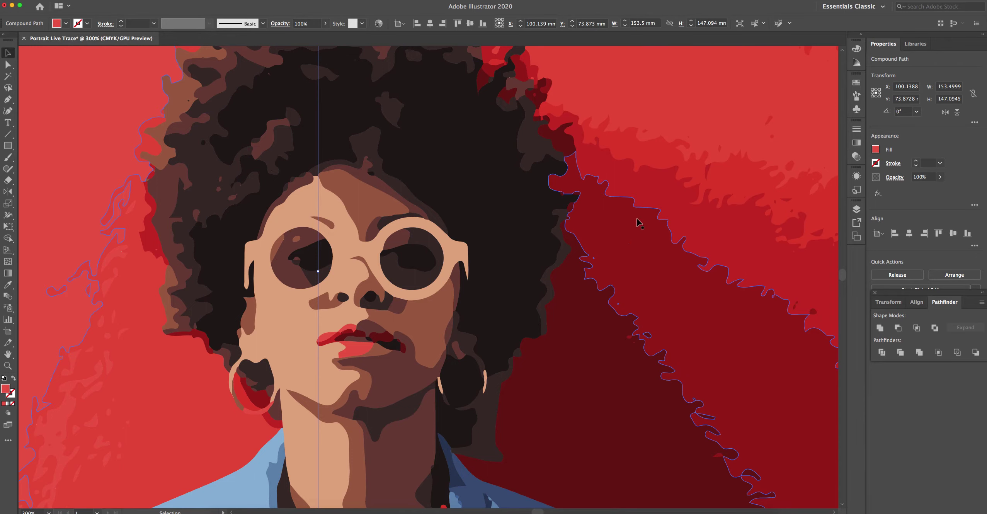
{"action": "left_click", "coordinate": [723, 209]}
{"action": "scroll", "coordinate": [724, 209], "scroll_direction": "right", "scroll_amount": 3}
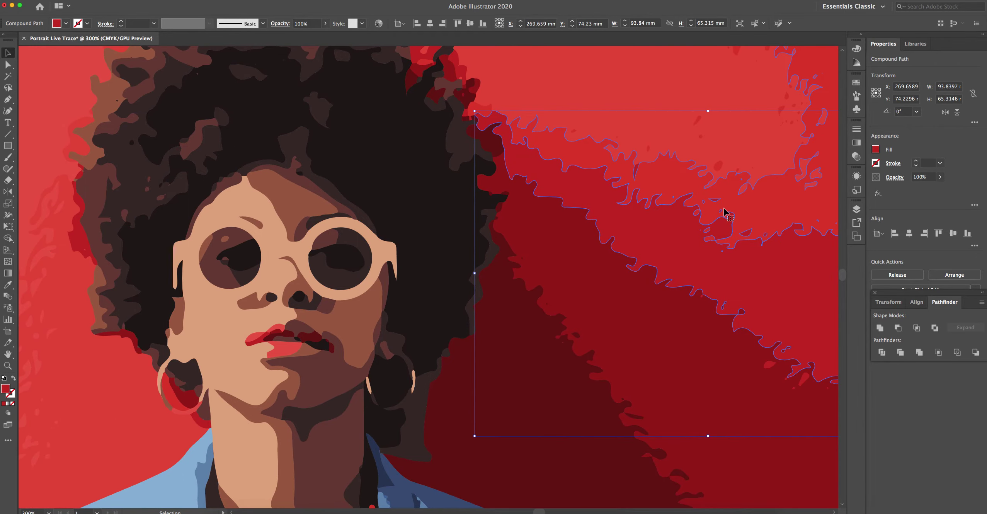
{"action": "key", "text": "super+minus"}
{"action": "key", "text": "super+minus"}
{"action": "key", "text": "super+minus"}
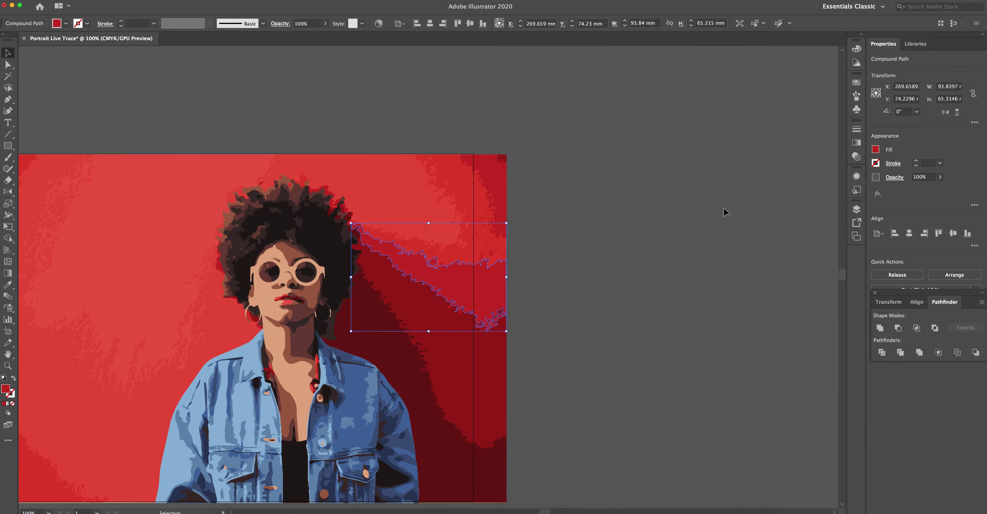
- Delete the four darker red background shapes beside the head and shoulder, from the artwork's upper-right corner down to the darkest shadow
{"action": "scroll", "coordinate": [723, 208], "scroll_direction": "left", "scroll_amount": 5}
{"action": "scroll", "coordinate": [723, 208], "scroll_direction": "down", "scroll_amount": 3}
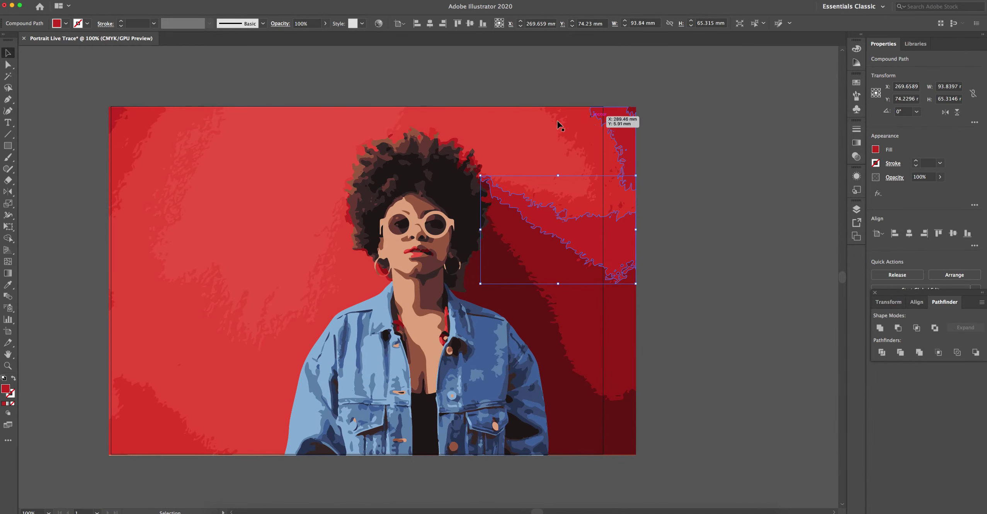
{"action": "left_click", "coordinate": [622, 125]}
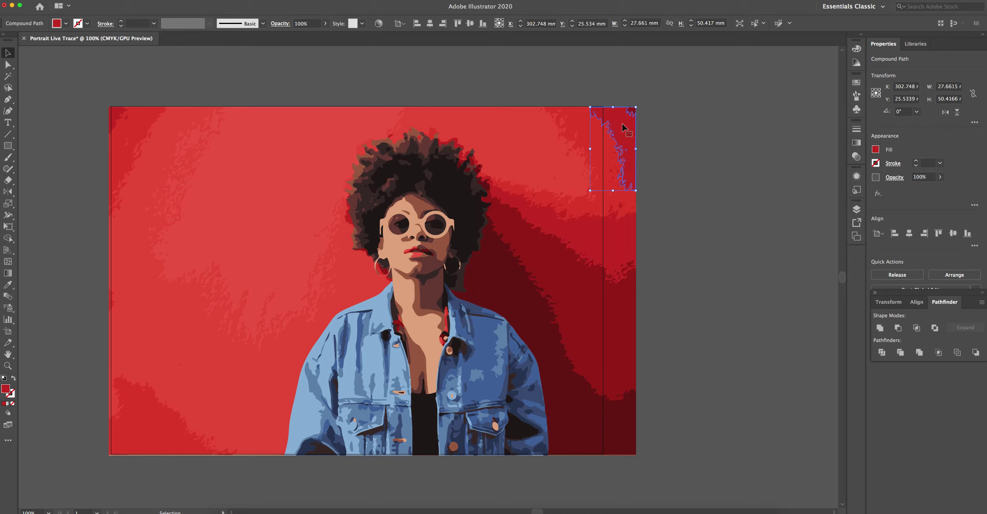
{"action": "key", "text": "Delete"}
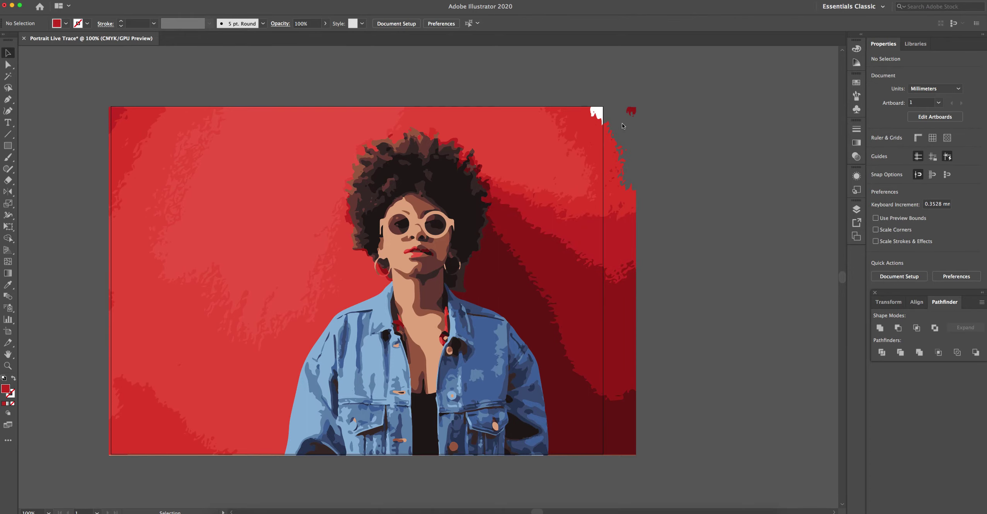
{"action": "left_click", "coordinate": [606, 243]}
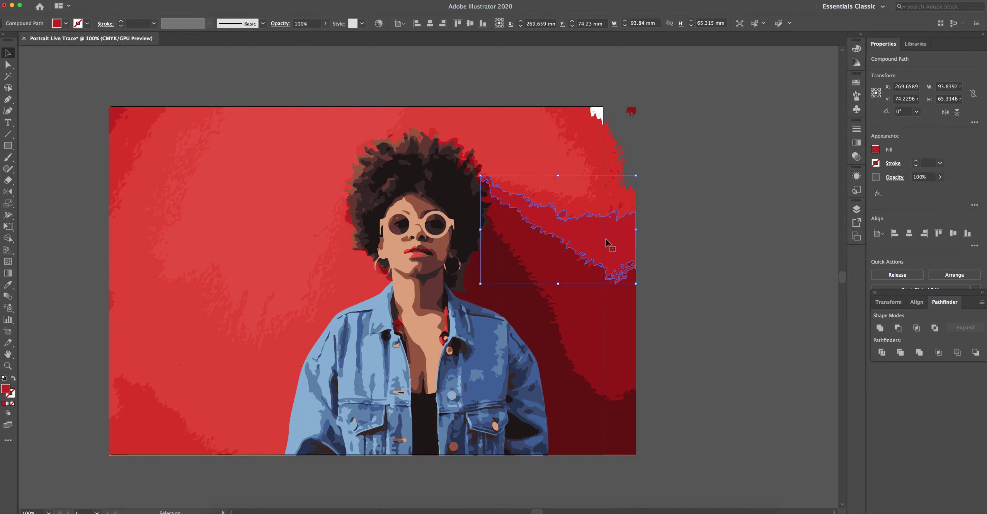
{"action": "key", "text": "Delete"}
{"action": "left_click", "coordinate": [616, 323]}
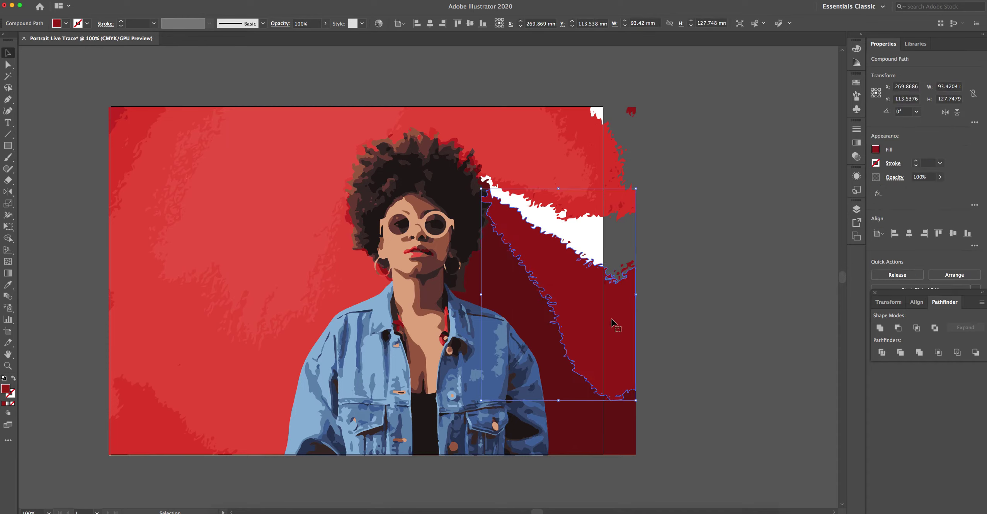
{"action": "key", "text": "Delete"}
{"action": "left_click", "coordinate": [594, 423]}
{"action": "key", "text": "Delete"}
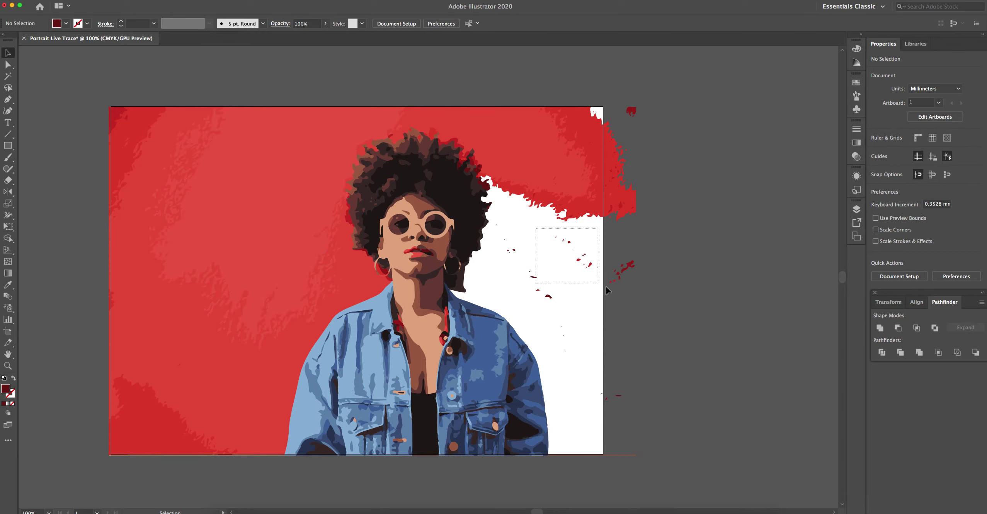
- Delete the leftover specks and the remaining light and mid-red background shapes between the hair and the artwork's upper-right edge
{"action": "left_click", "coordinate": [624, 266]}
{"action": "key", "text": "Delete"}
{"action": "left_click_drag", "start_coordinate": [501, 259], "coordinate": [542, 295]}
{"action": "key", "text": "Delete"}
{"action": "left_click", "coordinate": [442, 113]}
{"action": "key", "text": "Delete"}
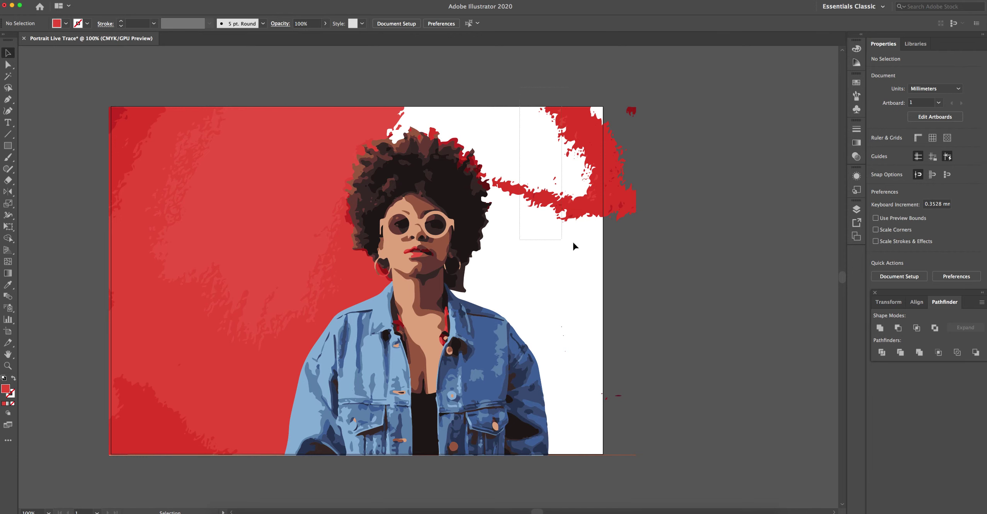
{"action": "left_click_drag", "start_coordinate": [672, 247], "coordinate": [672, 247]}
{"action": "key", "text": "Delete"}
{"action": "left_click_drag", "start_coordinate": [504, 165], "coordinate": [535, 209]}
{"action": "key", "text": "Delete"}
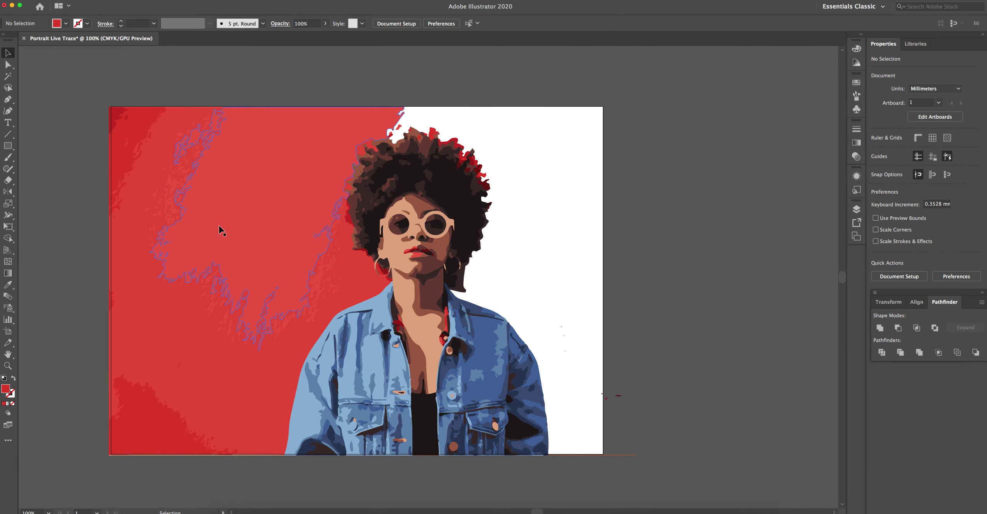
- Delete the mid-red patches in the background's lower-left and upper-left corners and the large light red shape beside the hair
{"action": "left_click", "coordinate": [140, 435]}
{"action": "key", "text": "Delete"}
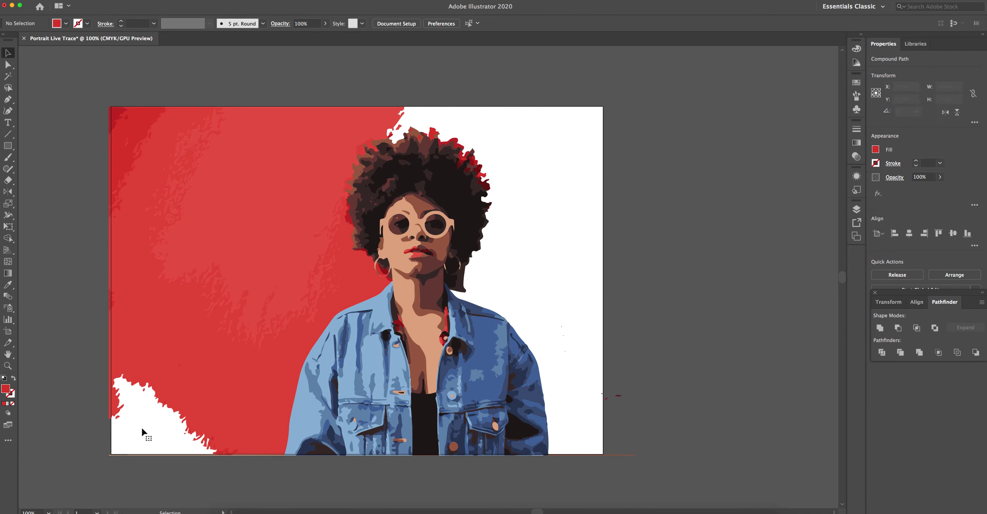
{"action": "left_click", "coordinate": [312, 198]}
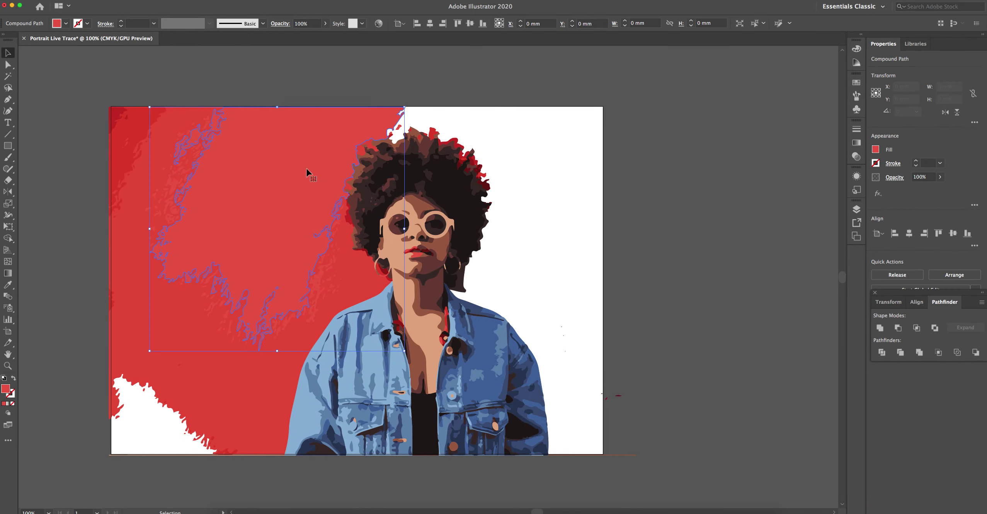
{"action": "key", "text": "Delete"}
{"action": "left_click", "coordinate": [129, 136]}
{"action": "key", "text": "Delete"}
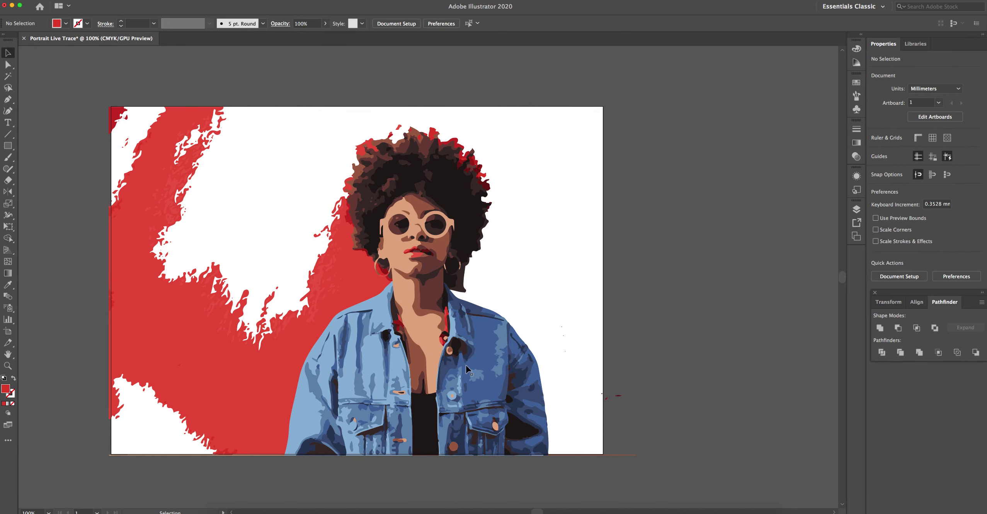
- Try deleting the dark piece inside the sunglasses' left lens and undo the deletion
{"action": "left_click", "coordinate": [402, 226]}
{"action": "key", "text": "Delete"}
{"action": "key", "text": "super+z"}
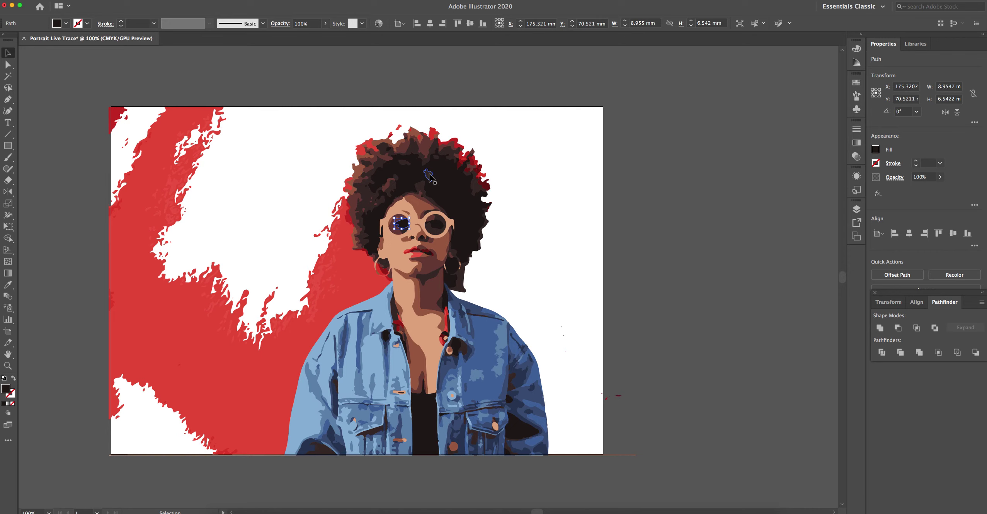
- Recolour the large black hair shape with the Eyedropper, sampling the white artboard and settling on the jacket's blue
{"action": "left_click", "coordinate": [478, 182]}
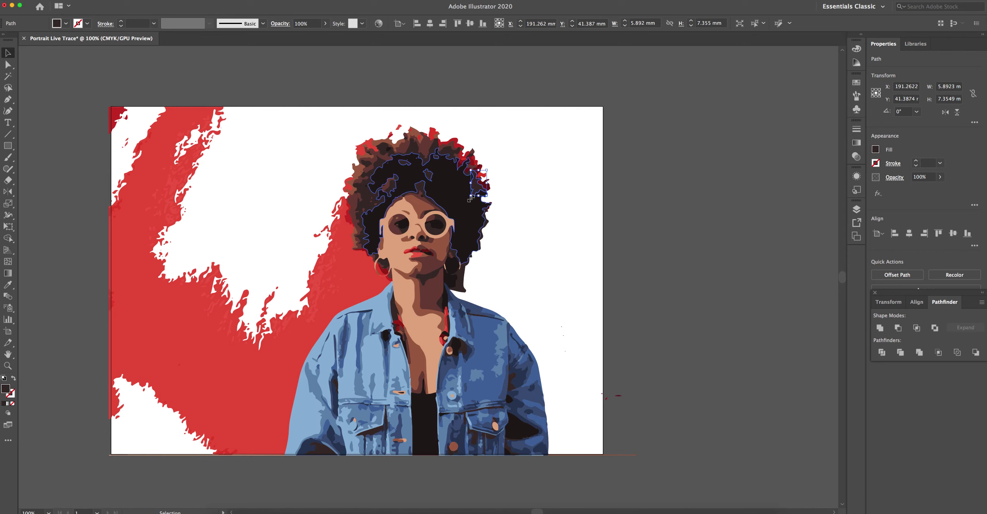
{"action": "left_click", "coordinate": [461, 199]}
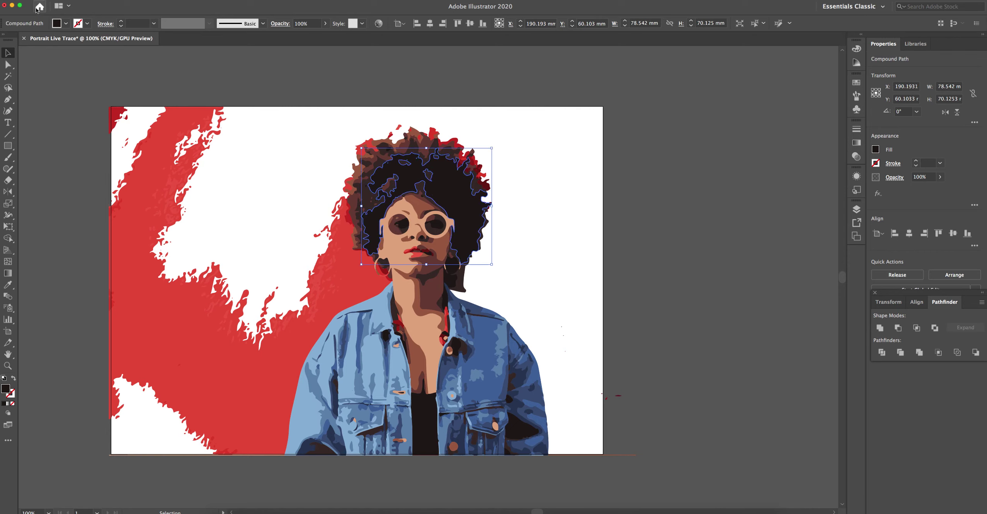
{"action": "left_click", "coordinate": [8, 285]}
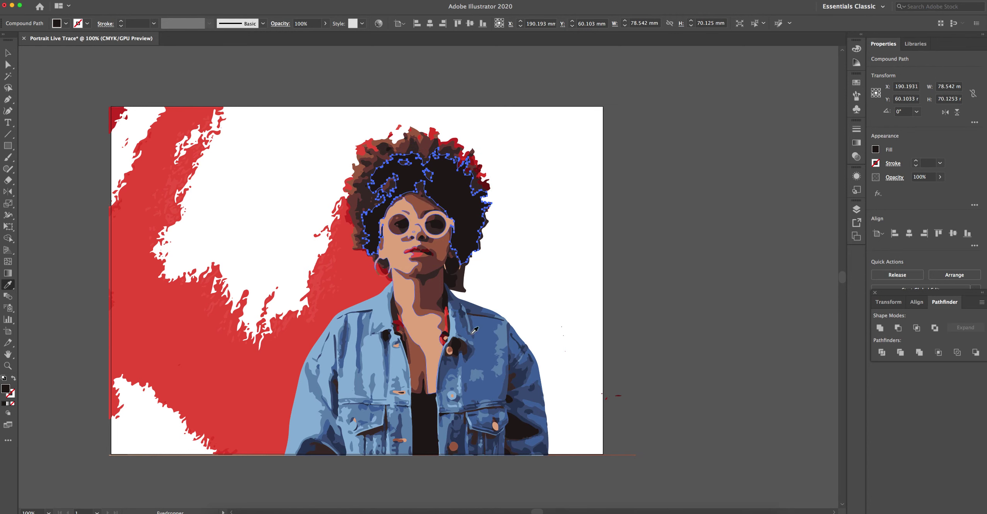
{"action": "left_click", "coordinate": [489, 350]}
{"action": "left_click", "coordinate": [565, 221]}
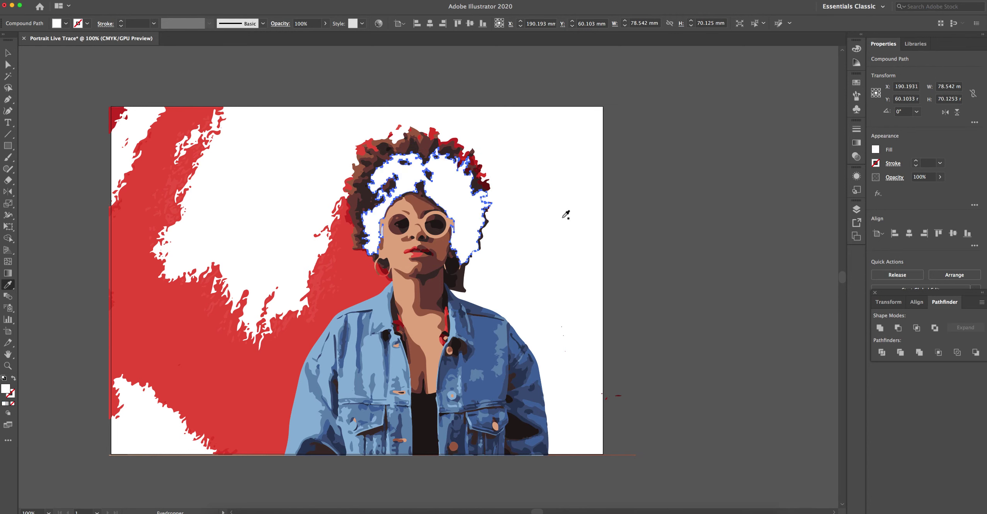
{"action": "left_click", "coordinate": [457, 356]}
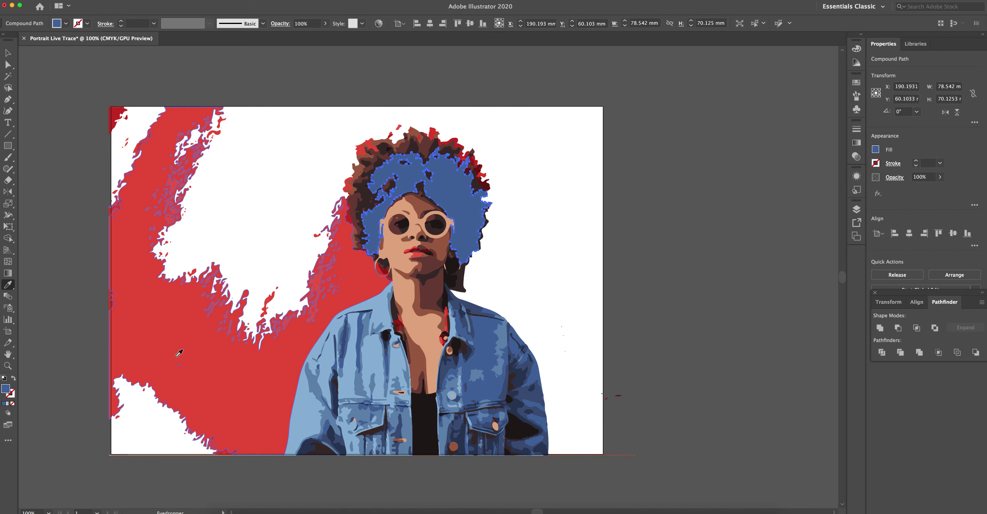
- Try the background red and white as fills for the large hair shape, and go back to the jacket blue
{"action": "key", "text": "super"}
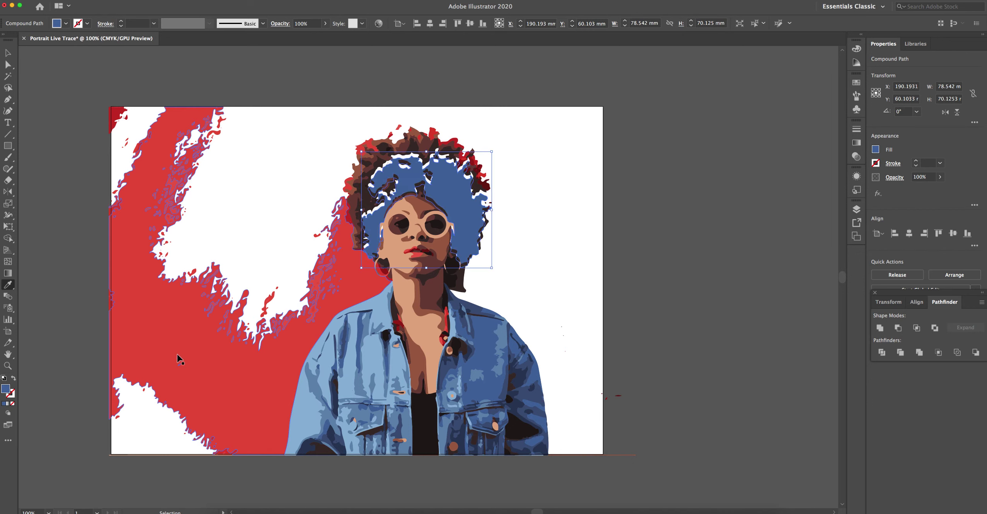
{"action": "left_click", "coordinate": [303, 278]}
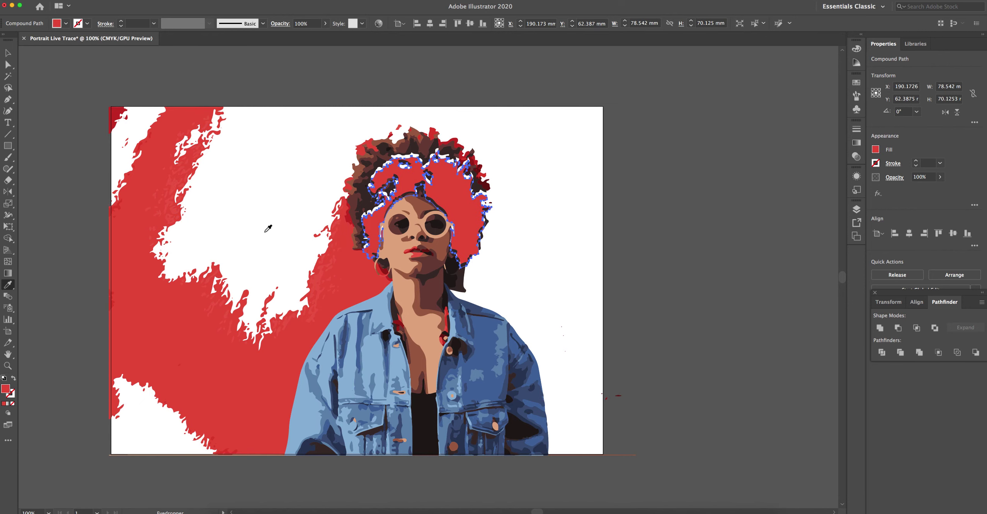
{"action": "key", "text": "super"}
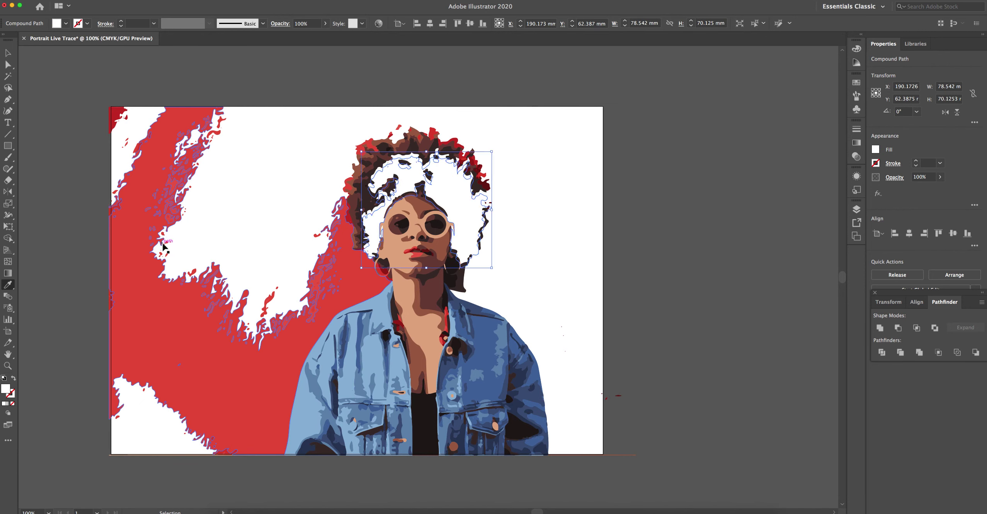
{"action": "key", "text": "super+z"}
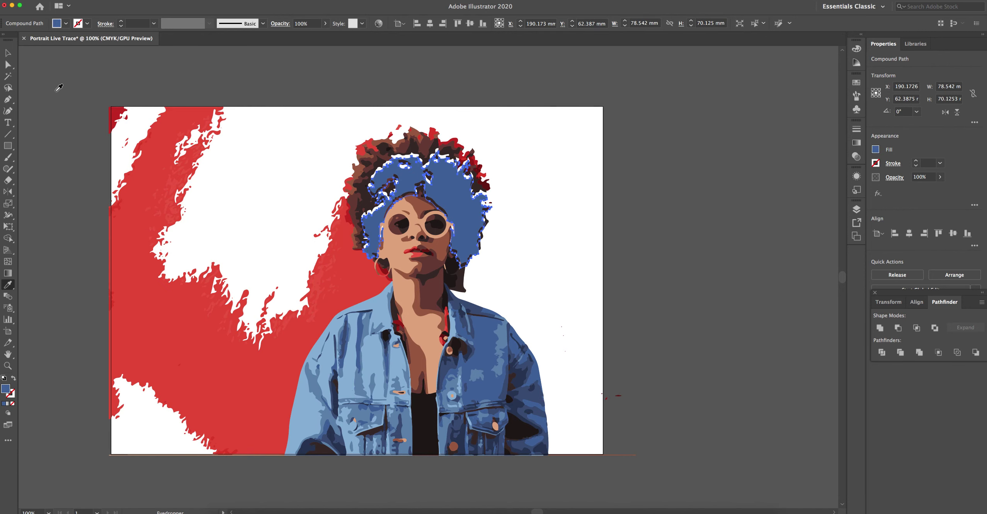
- Move the blue hair shape slightly, enlarge it to about 86.5 × 77.2 mm and reposition it over the hair
{"action": "left_click", "coordinate": [7, 53]}
{"action": "left_click_drag", "start_coordinate": [463, 218], "coordinate": [464, 211]}
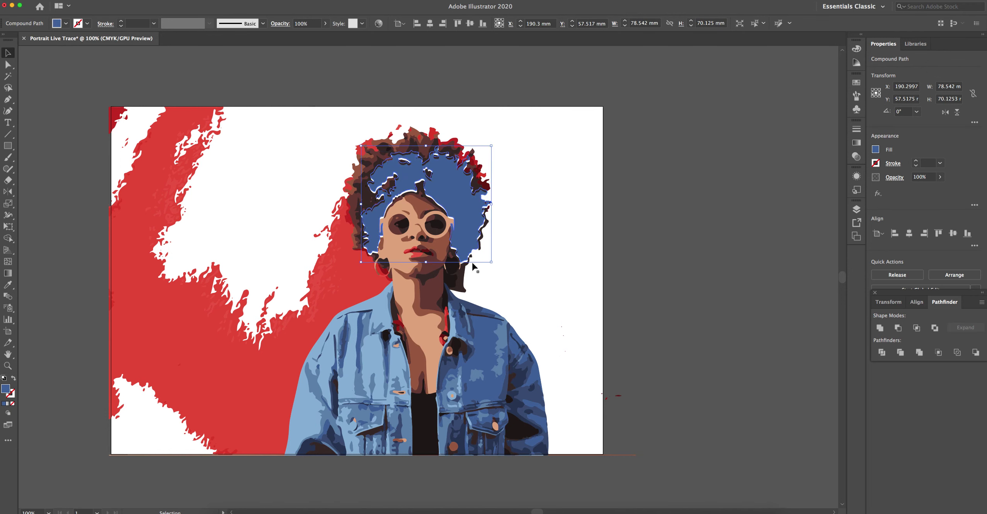
{"action": "mouse_move", "coordinate": [491, 147]}
{"action": "left_mouse_down"}
{"action": "mouse_move", "coordinate": [511, 129]}
{"action": "mouse_move", "coordinate": [504, 134]}
{"action": "left_mouse_up"}
{"action": "left_click_drag", "start_coordinate": [470, 183], "coordinate": [466, 211]}
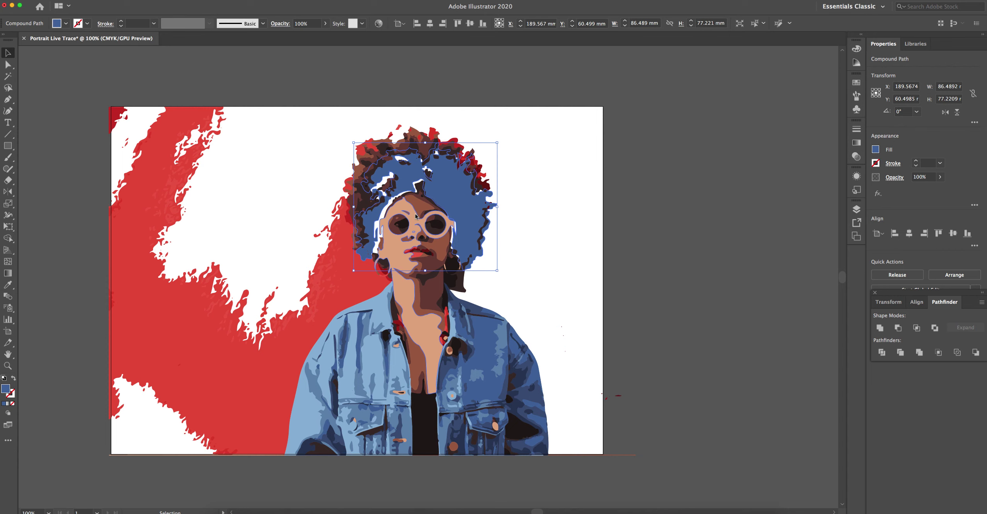
- Undo the enlargement and the last repositioning of the blue hair shape, and clear the selection
{"action": "key", "text": "ctrl+z"}
{"action": "key", "text": "a"}
{"action": "key", "text": "ctrl+z"}
{"action": "key", "text": "ctrl+z"}
{"action": "key", "text": "ctrl+z"}
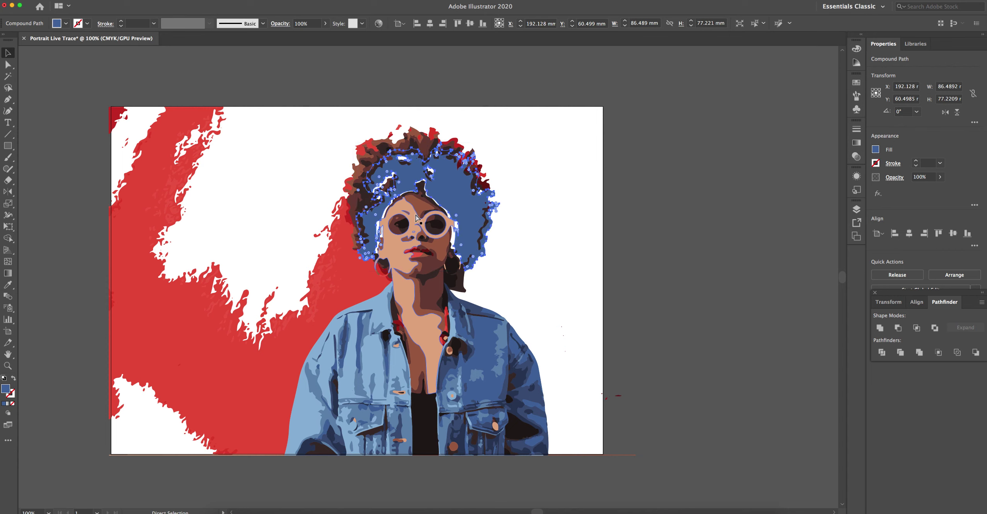
{"action": "key", "text": "v"}
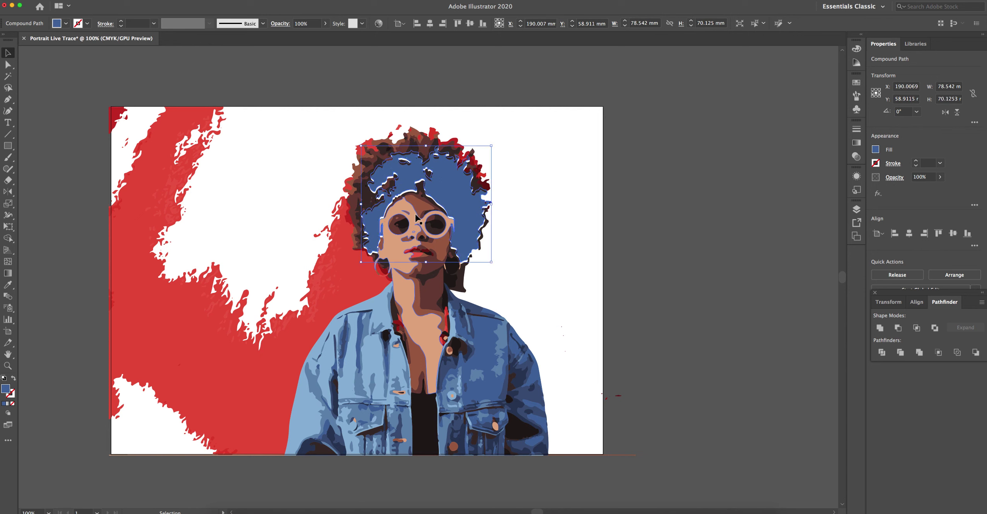
{"action": "left_click", "coordinate": [557, 197]}
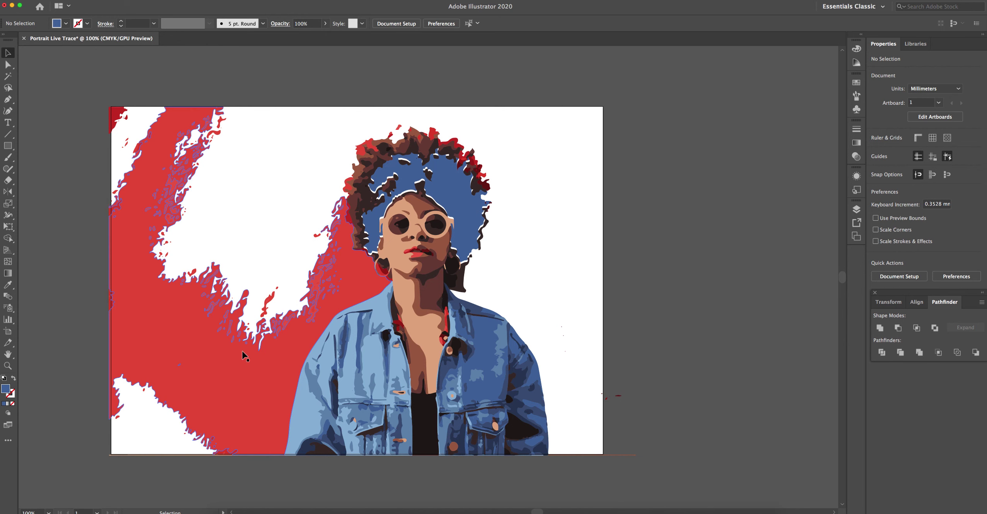
- Delete the small dark red shape in the artwork's upper-left corner
{"action": "left_click", "coordinate": [115, 112]}
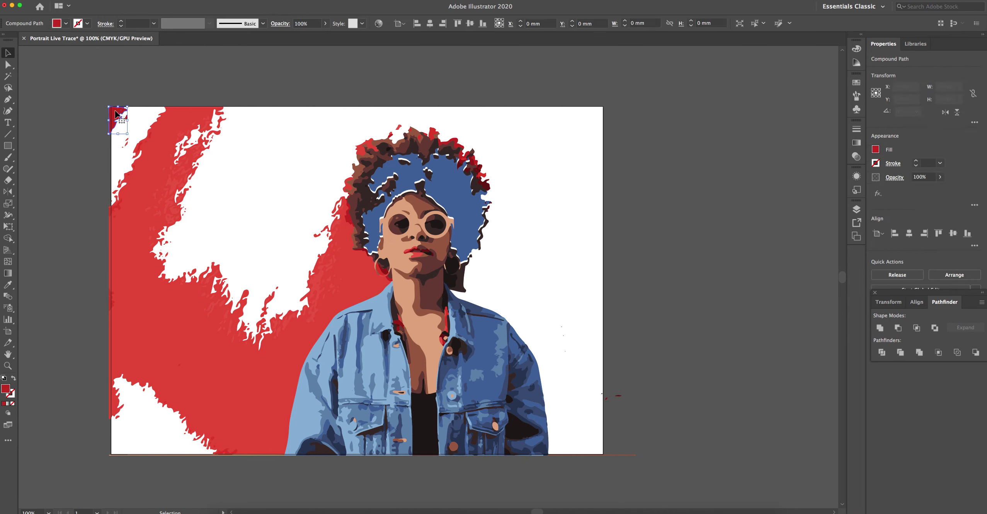
{"action": "key", "text": "Delete"}
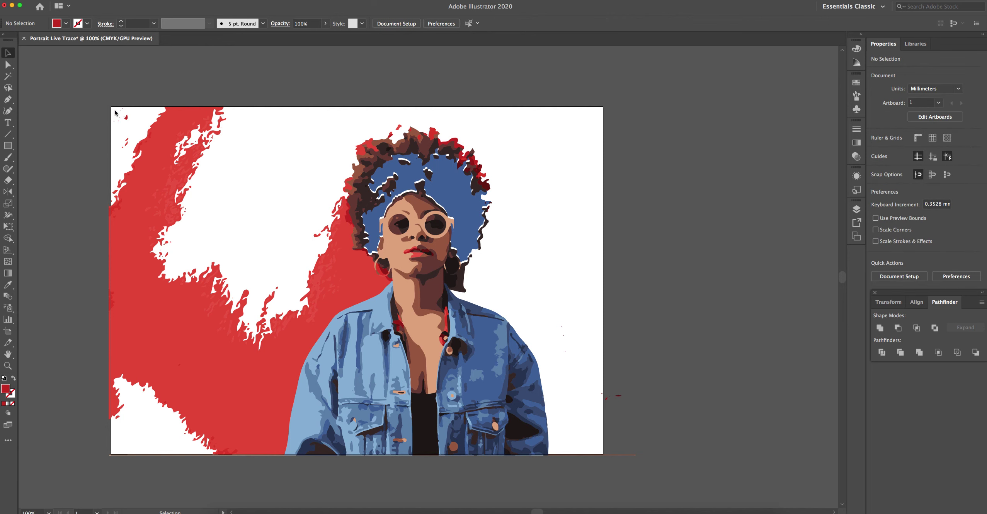
{"action": "left_click", "coordinate": [116, 114]}
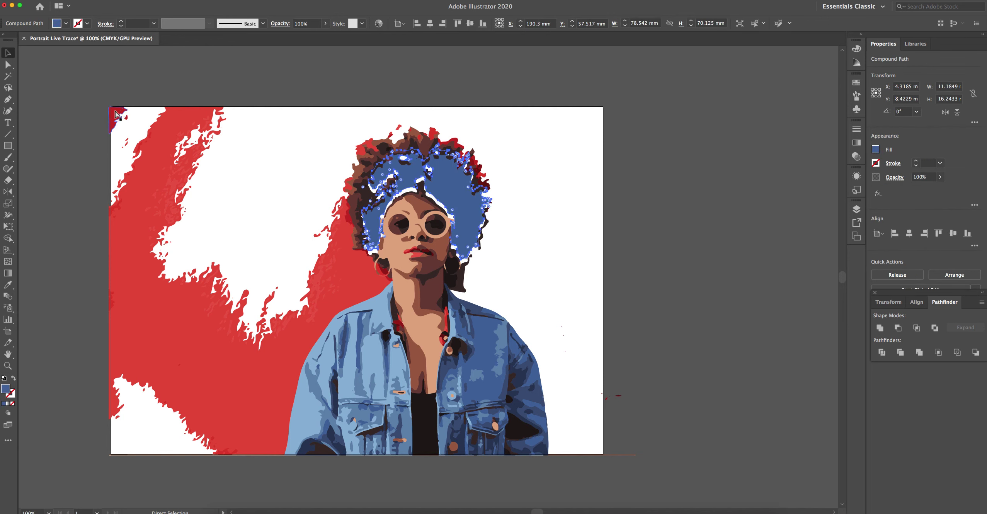
- Undo the background deletions, the hair edits and the nose spot's recolouring to restore the full traced portrait, and deselect everything
{"action": "key", "text": "super+z"}
{"action": "key", "text": "super+z"}
{"action": "key", "text": "super+z"}
{"action": "key", "text": "super+z"}
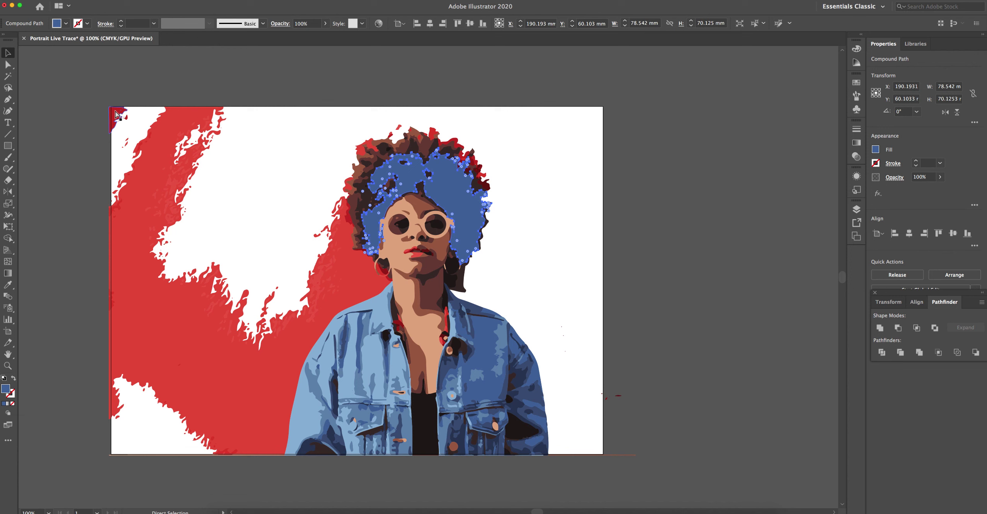
{"action": "key", "text": "super+z"}
{"action": "key", "text": "super+z"}
{"action": "key", "text": "super+z"}
{"action": "key", "text": "super+z"}
{"action": "key", "text": "super+z"}
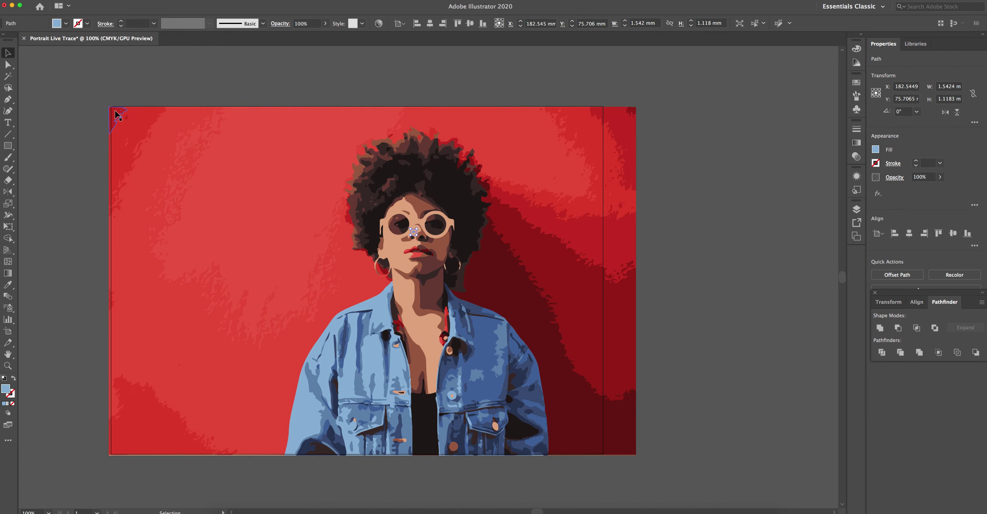
{"action": "left_click", "coordinate": [701, 342]}
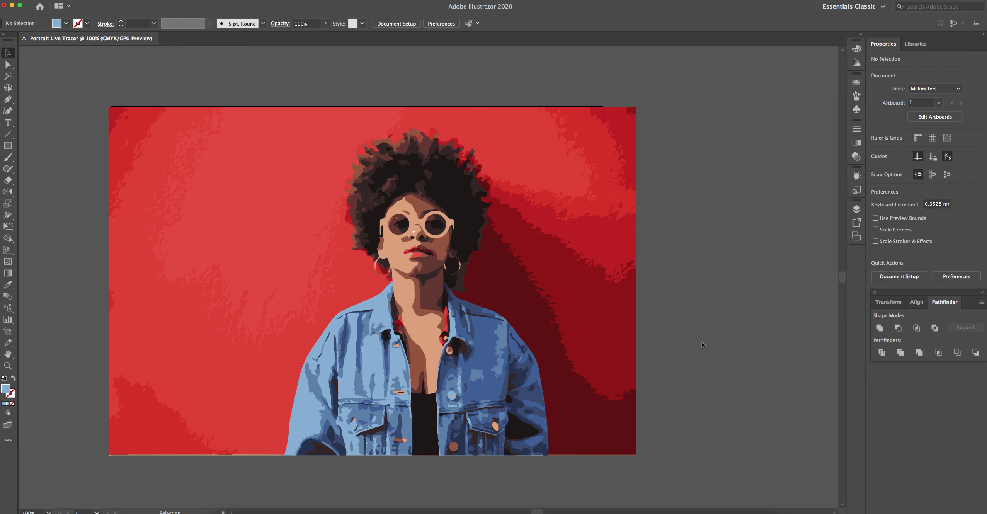